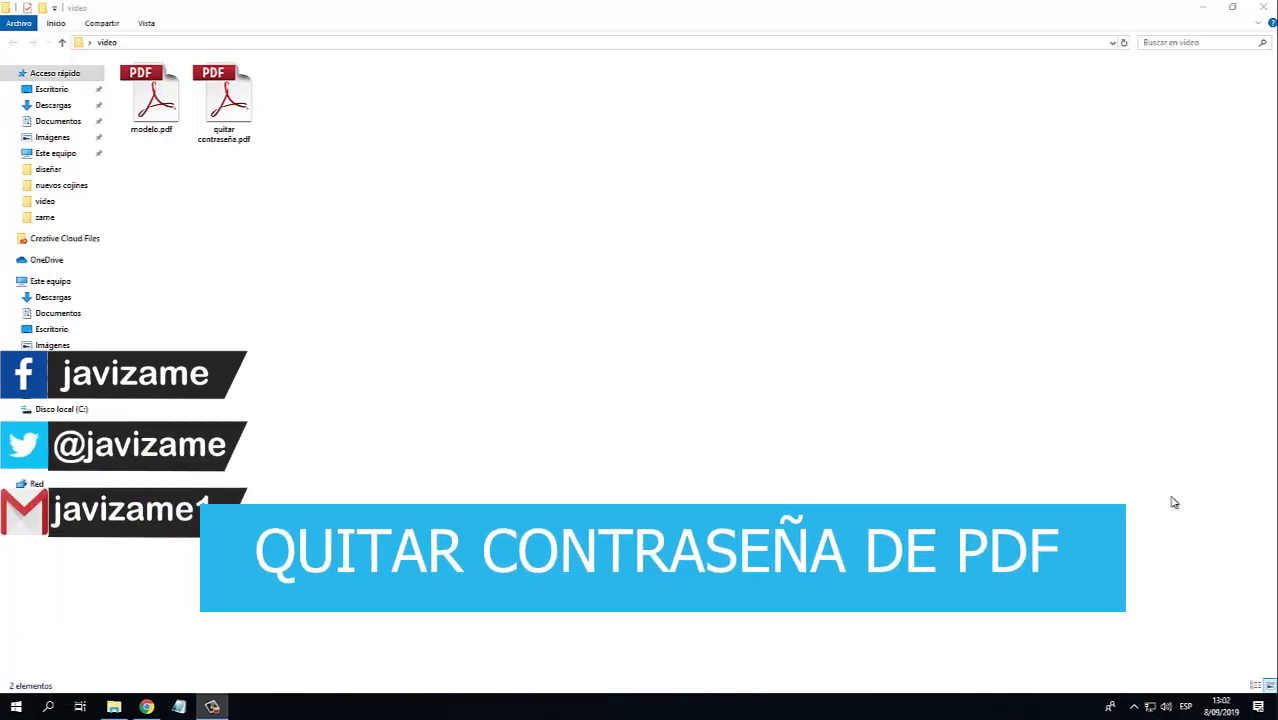
click(224, 100)
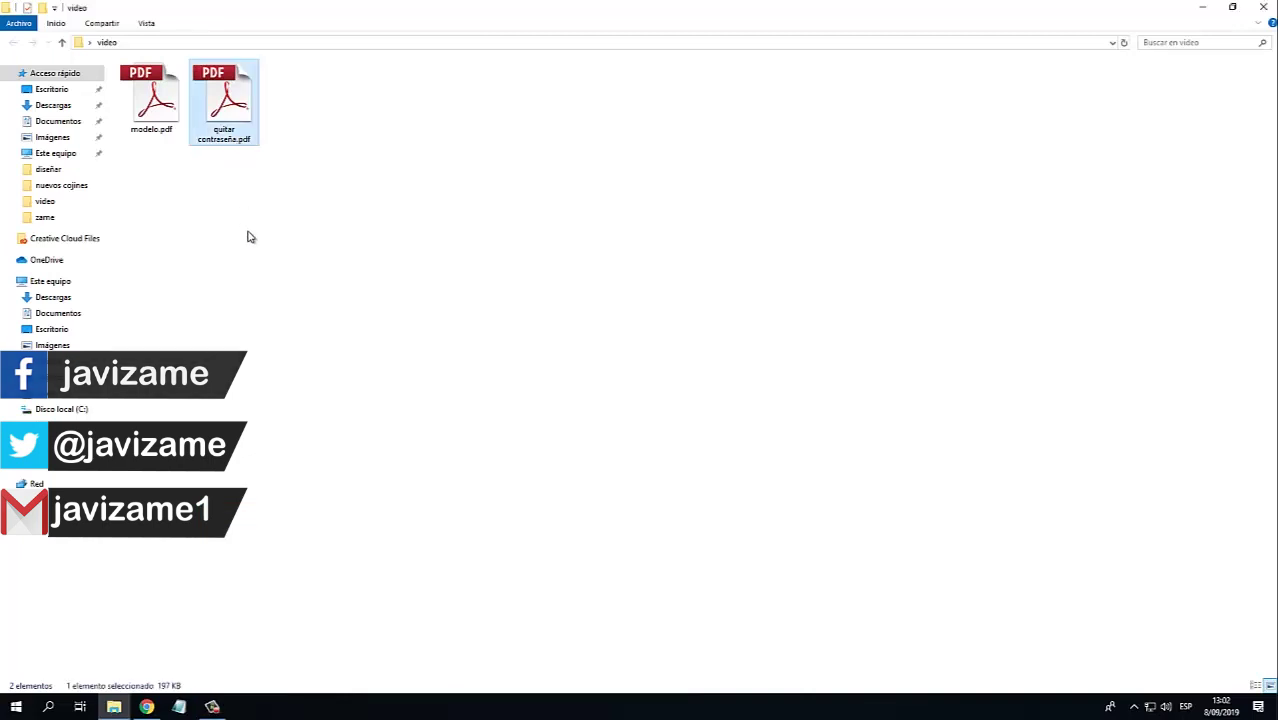
click(148, 157)
click(151, 100)
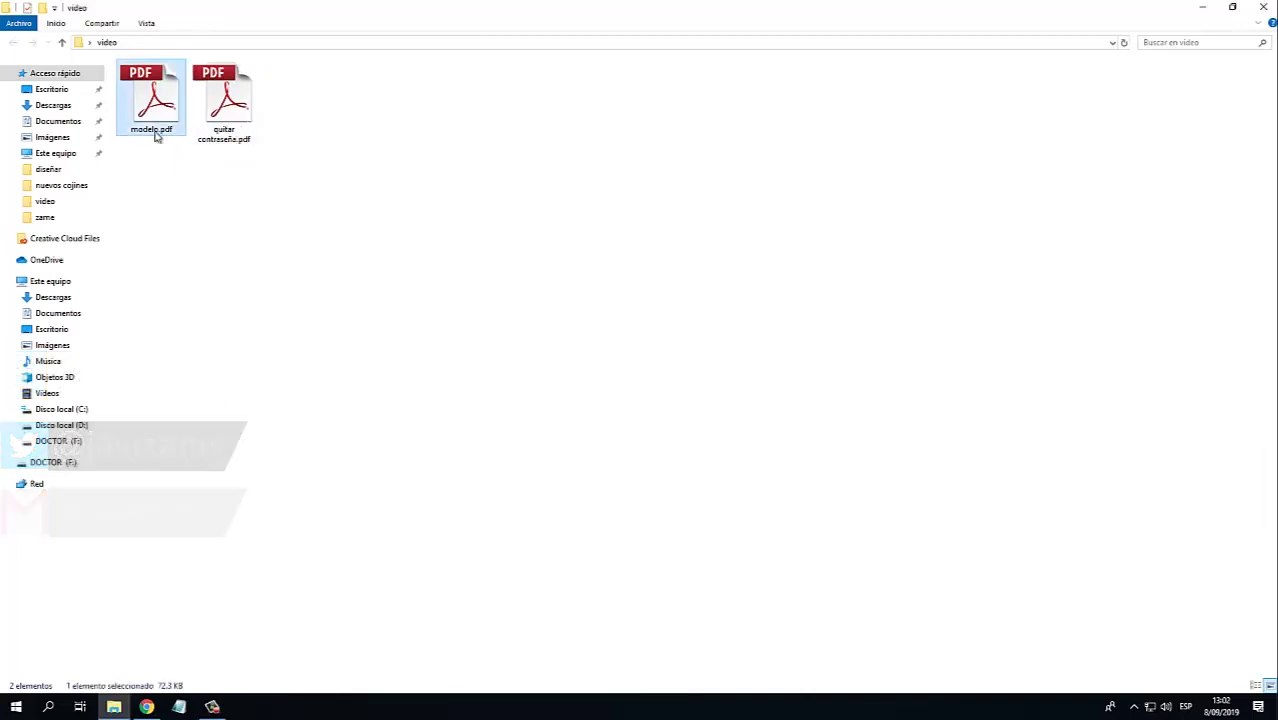
click(224, 140)
click(226, 193)
key(Left)
key(Right)
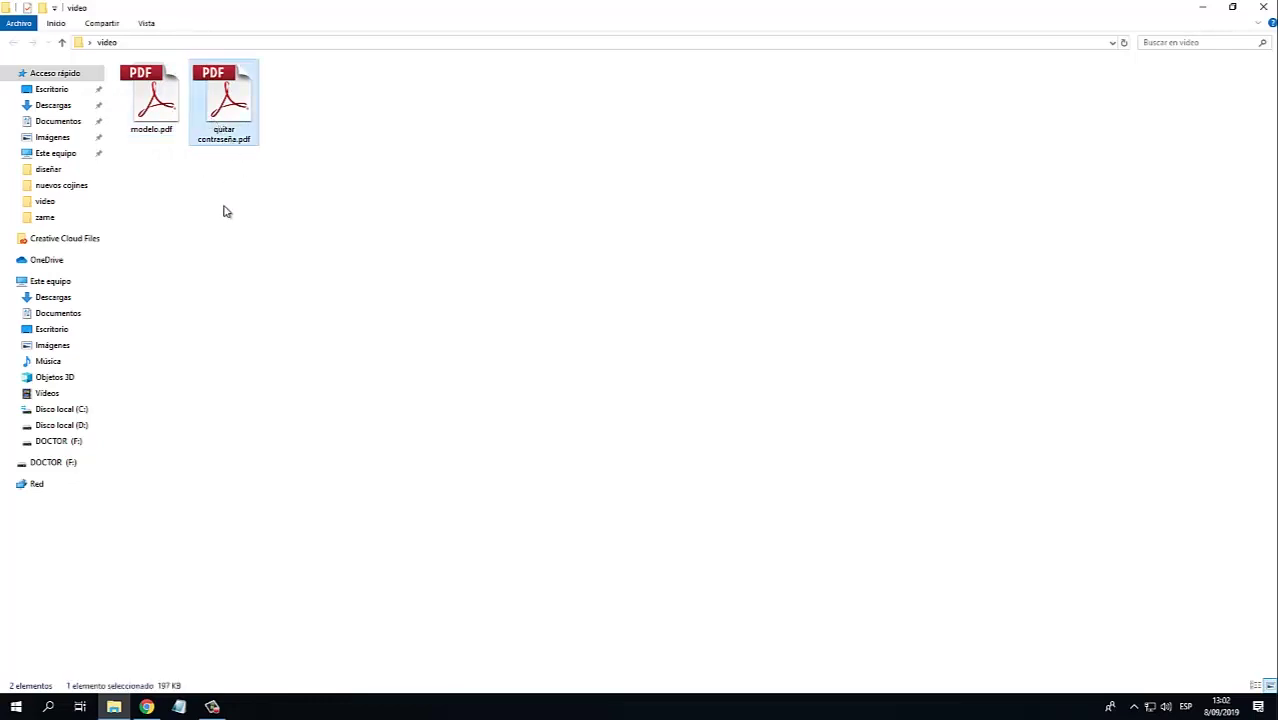
key(Left)
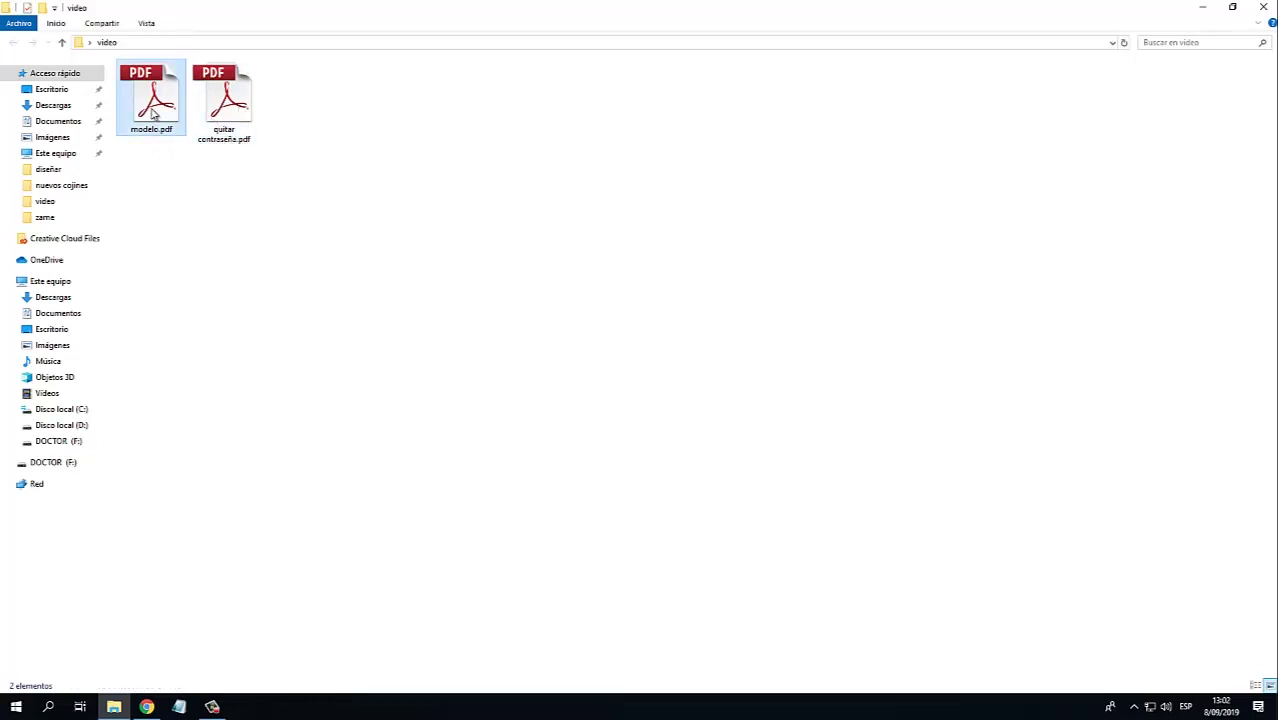
key(Right)
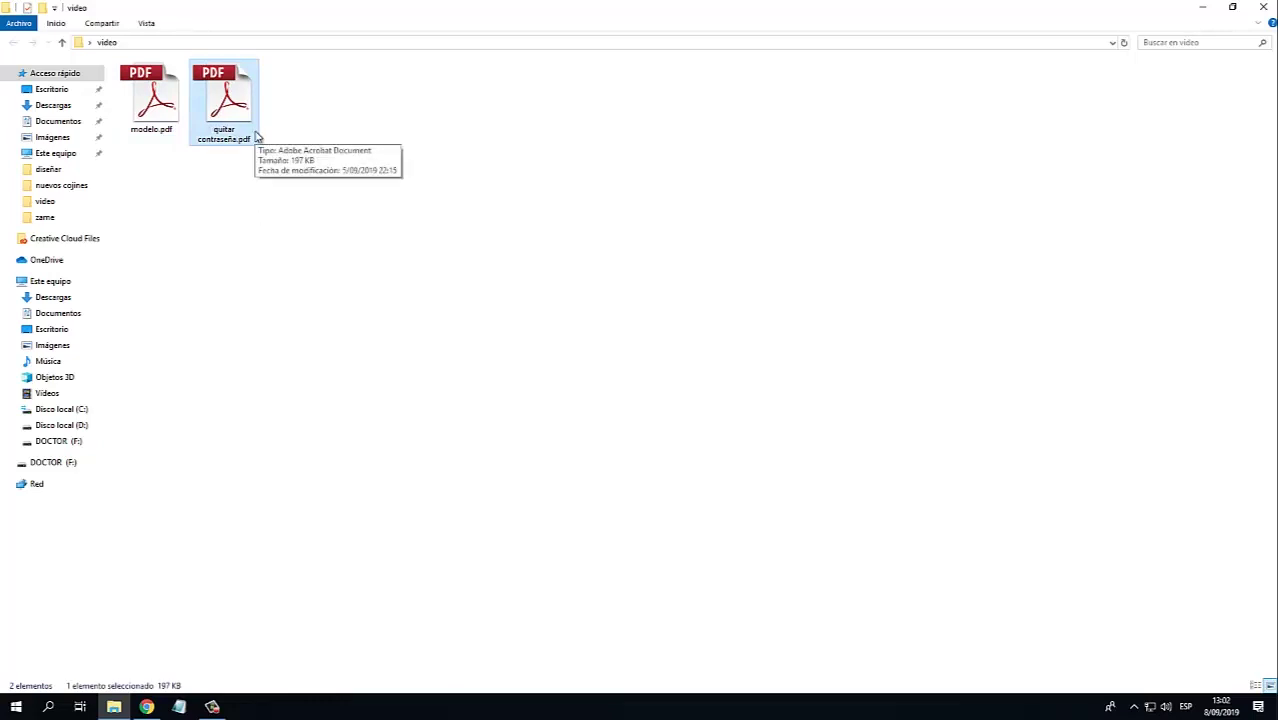
key(Left)
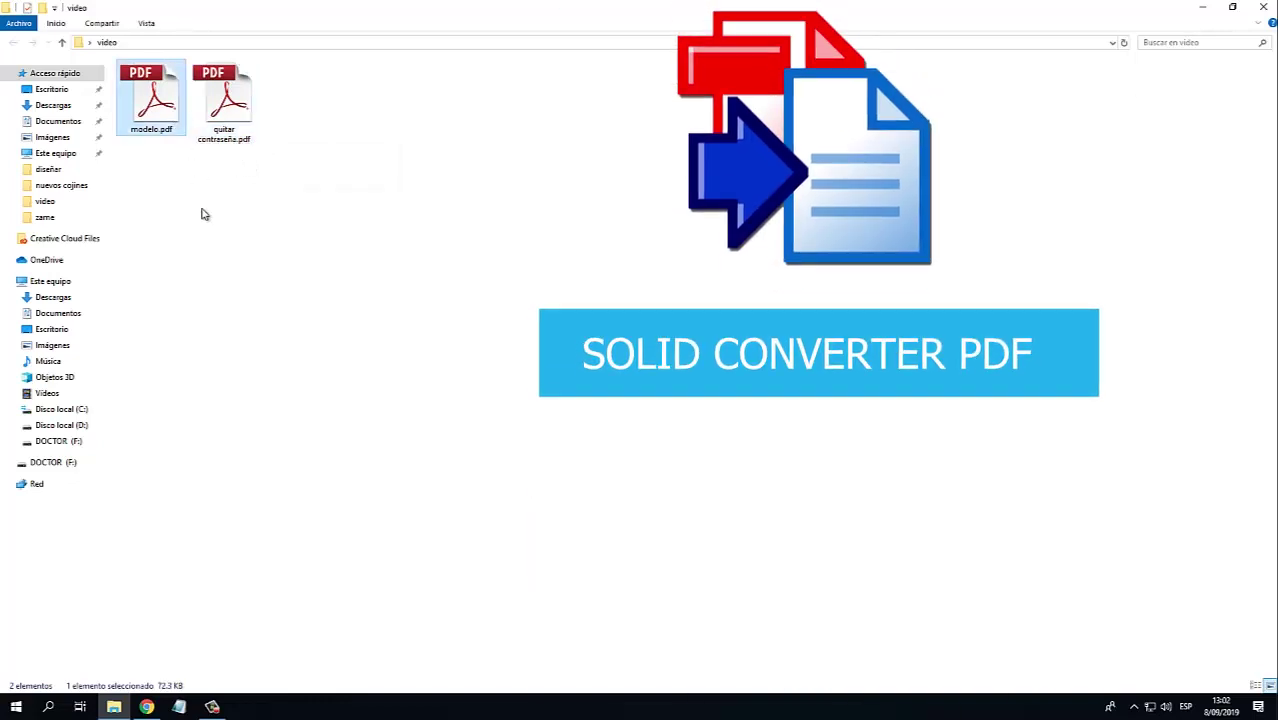
Open modelo.pdf with Solid Converter PDF and convert all its pages to a Word document
right_click(154, 116)
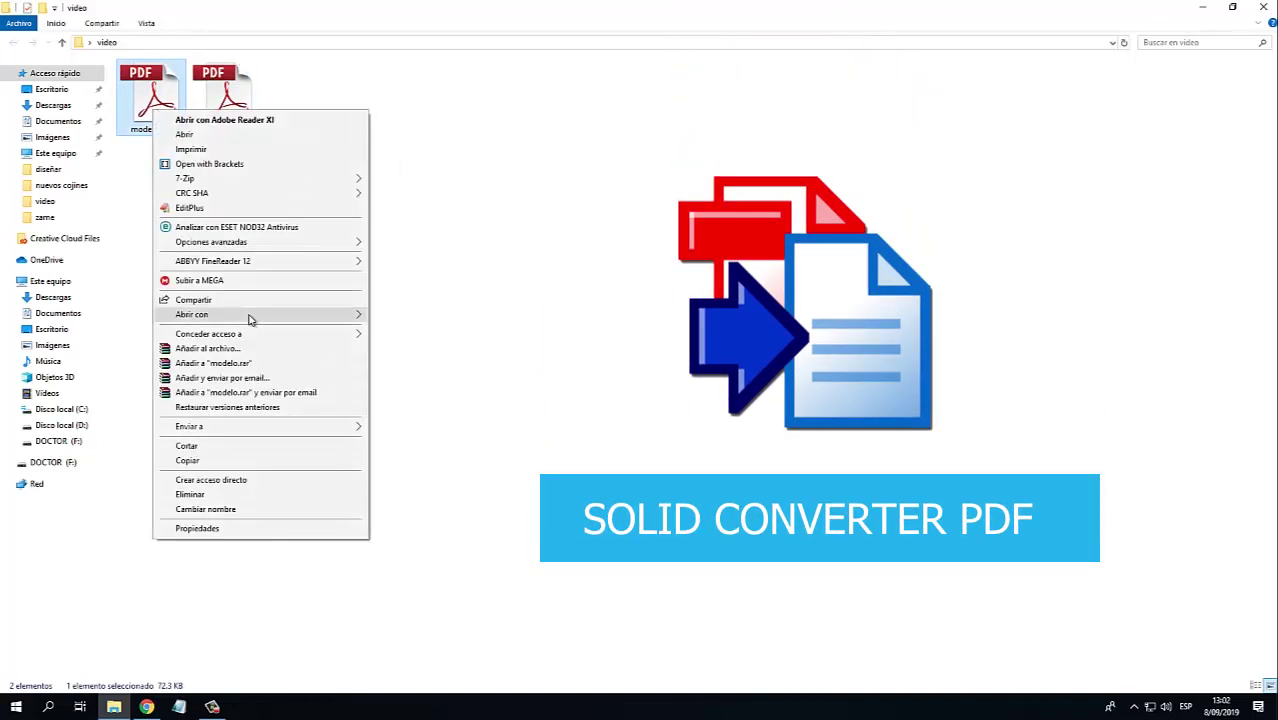
mouse_move(250, 316)
click(443, 376)
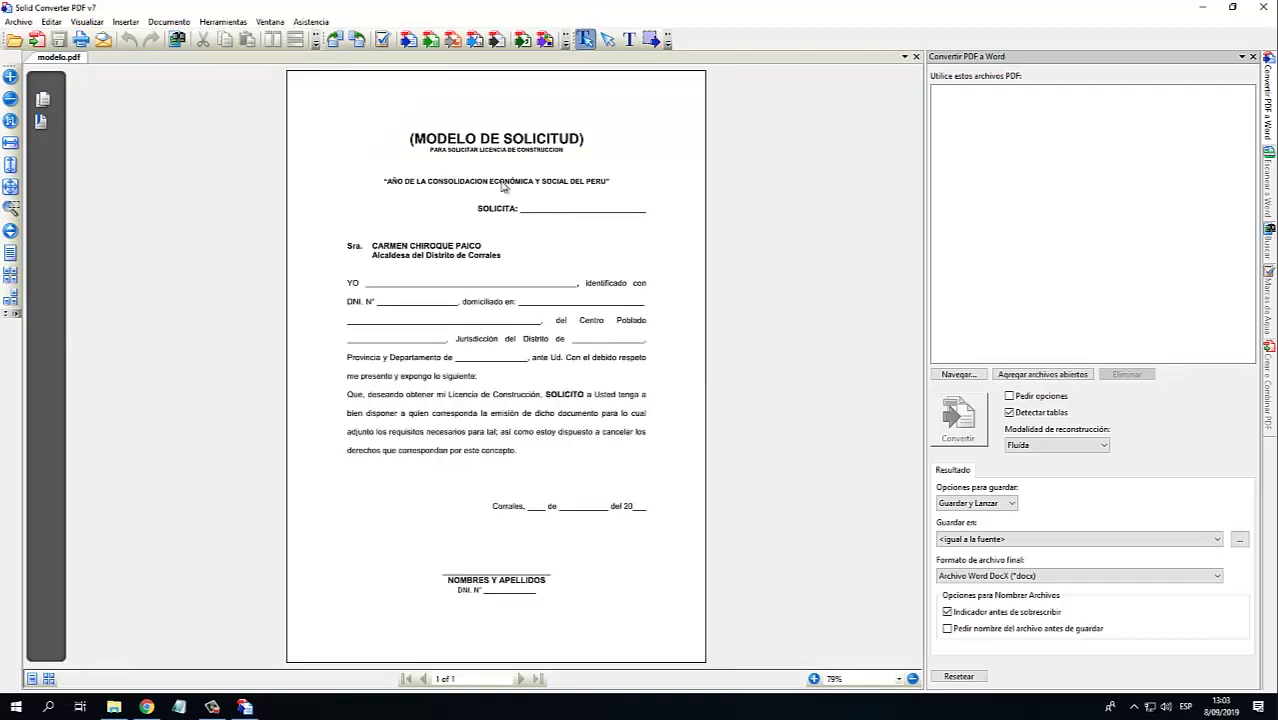
click(408, 40)
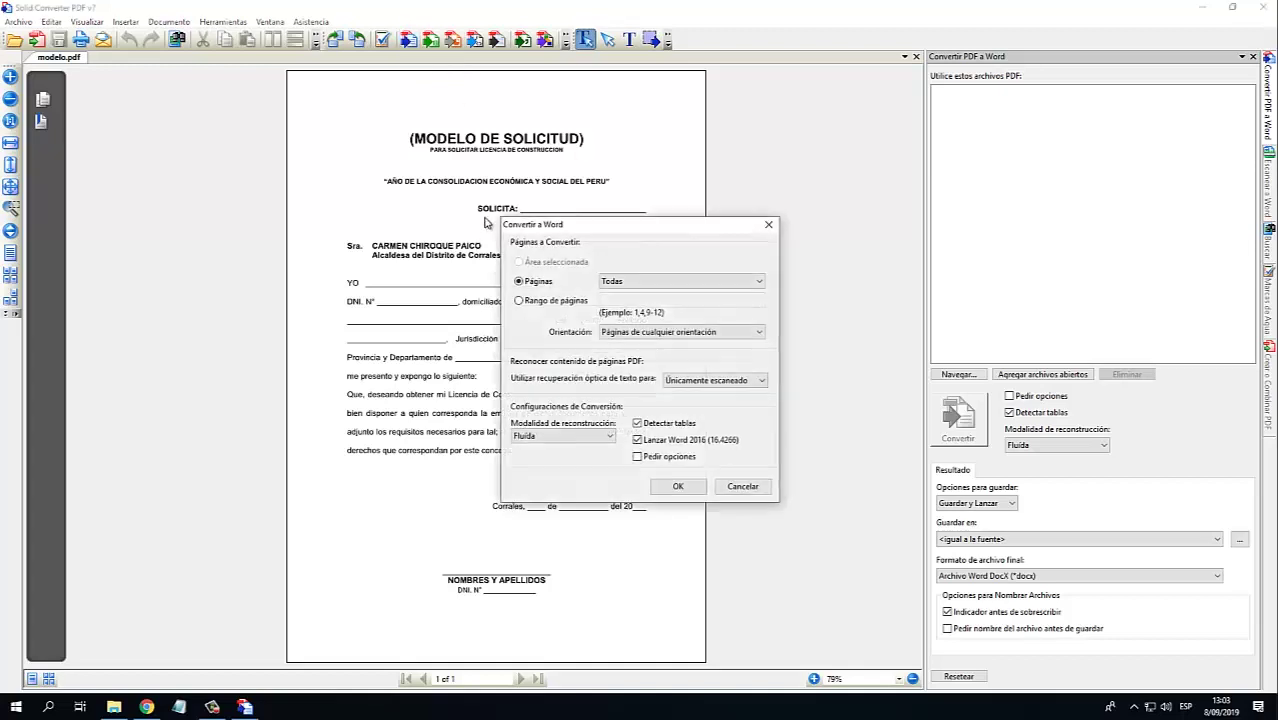
click(698, 492)
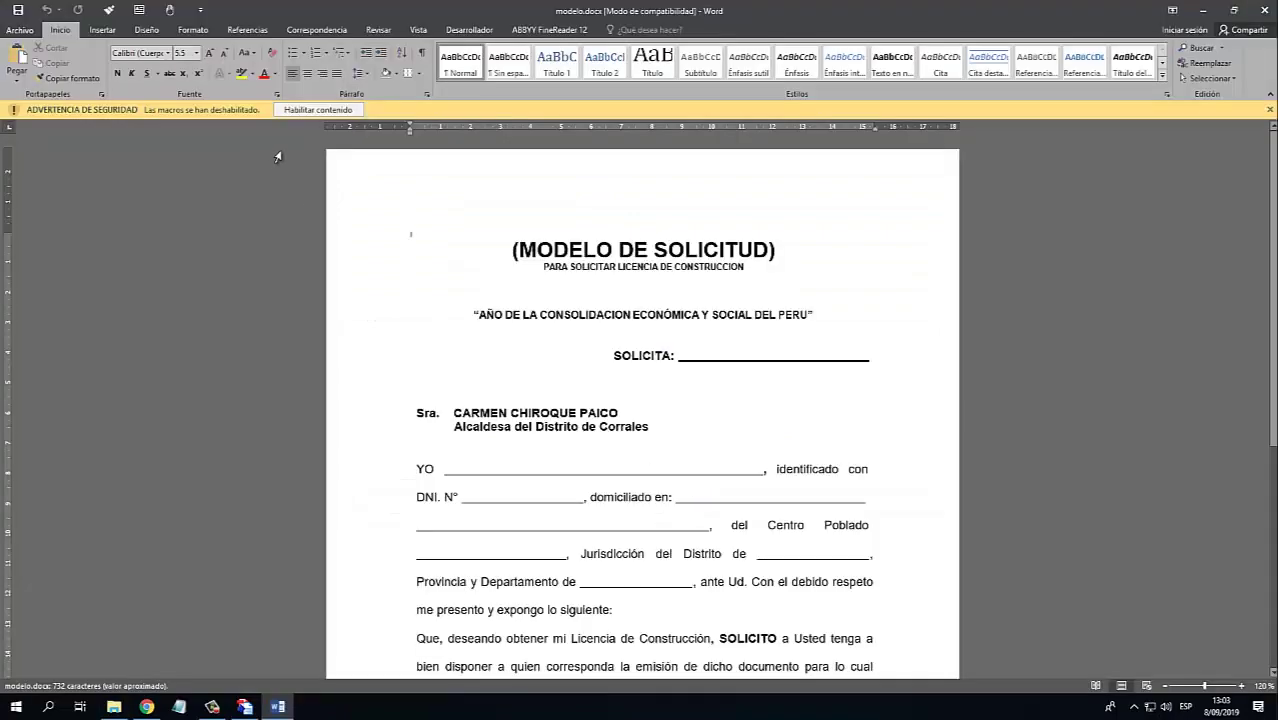
Enable the content of the converted modelo.docx, look over the page, and close Word
click(340, 112)
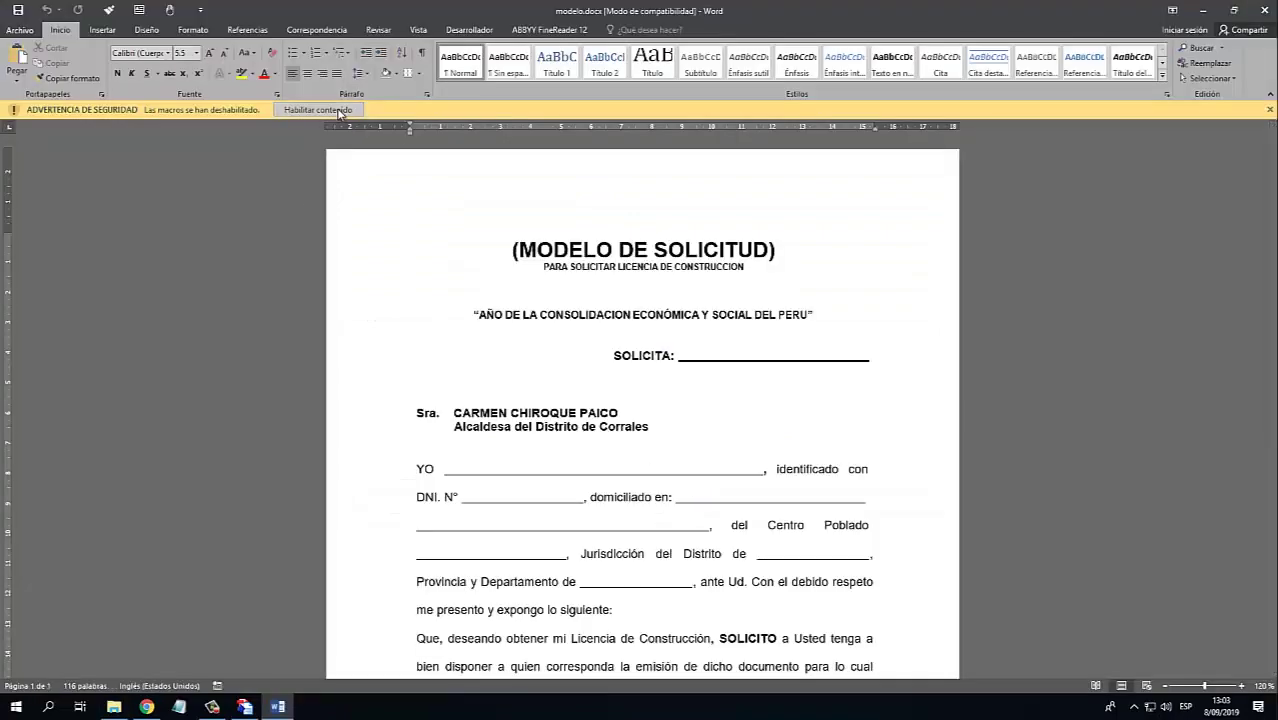
scroll(628, 300, down, 6)
scroll(630, 340, up, 8)
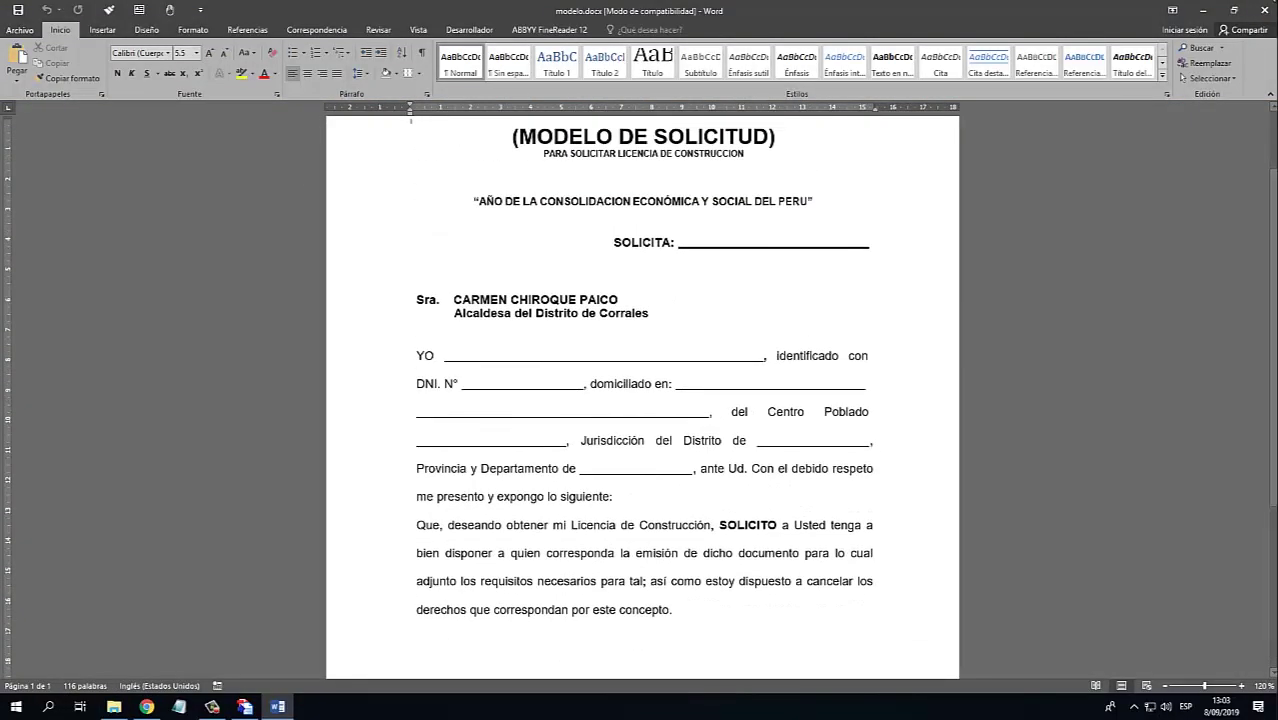
click(1263, 10)
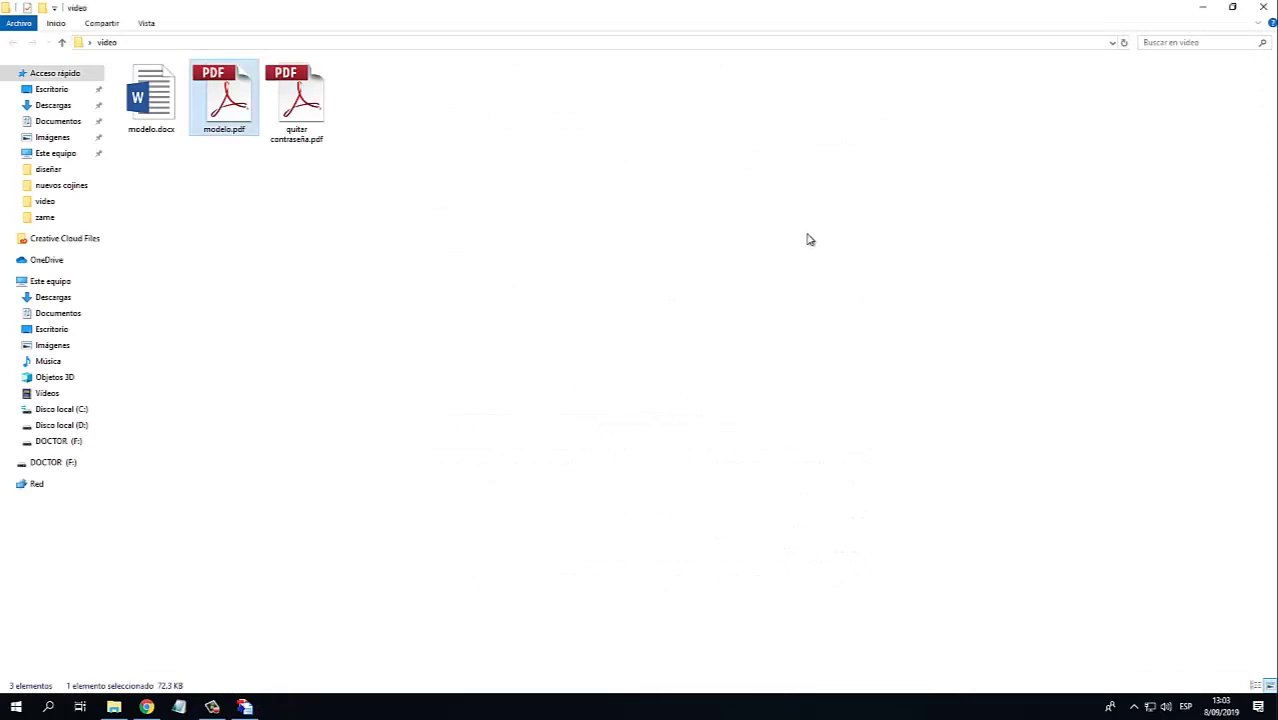
Try to convert all pages of quitar contraseña.pdf to Word with Solid Converter PDF, cancelling at the password request
click(362, 137)
right_click(310, 113)
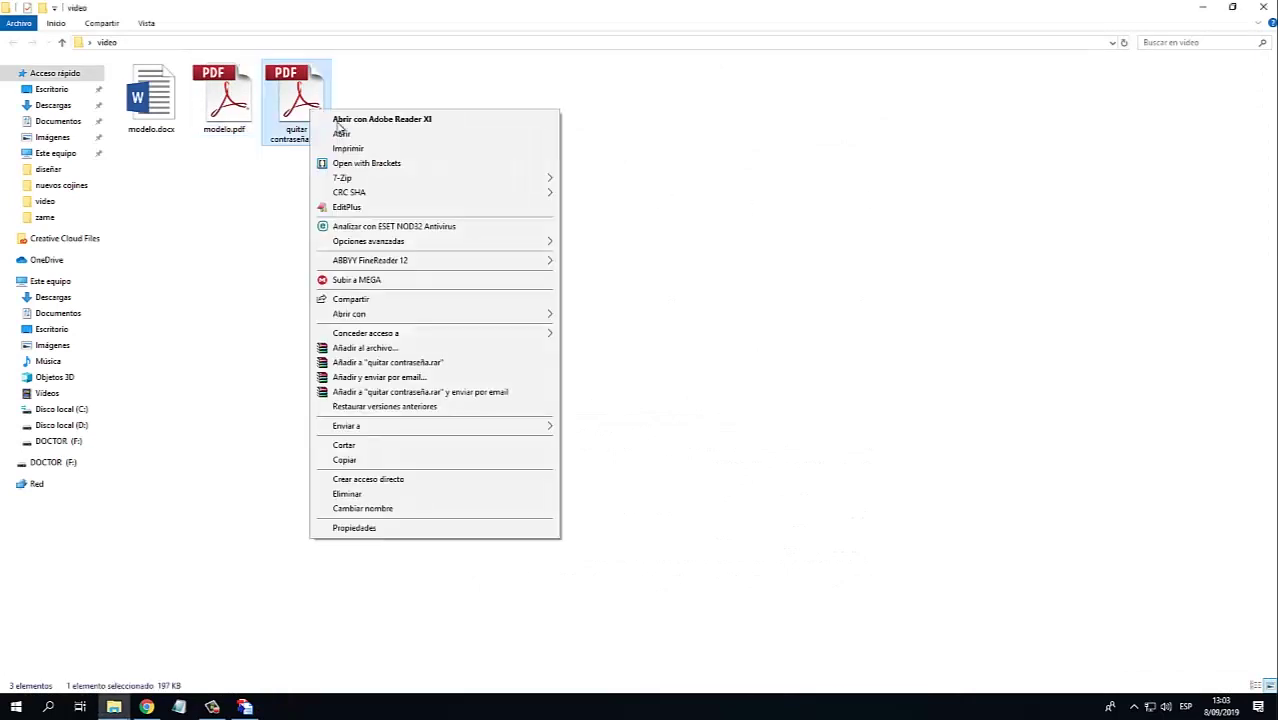
mouse_move(362, 316)
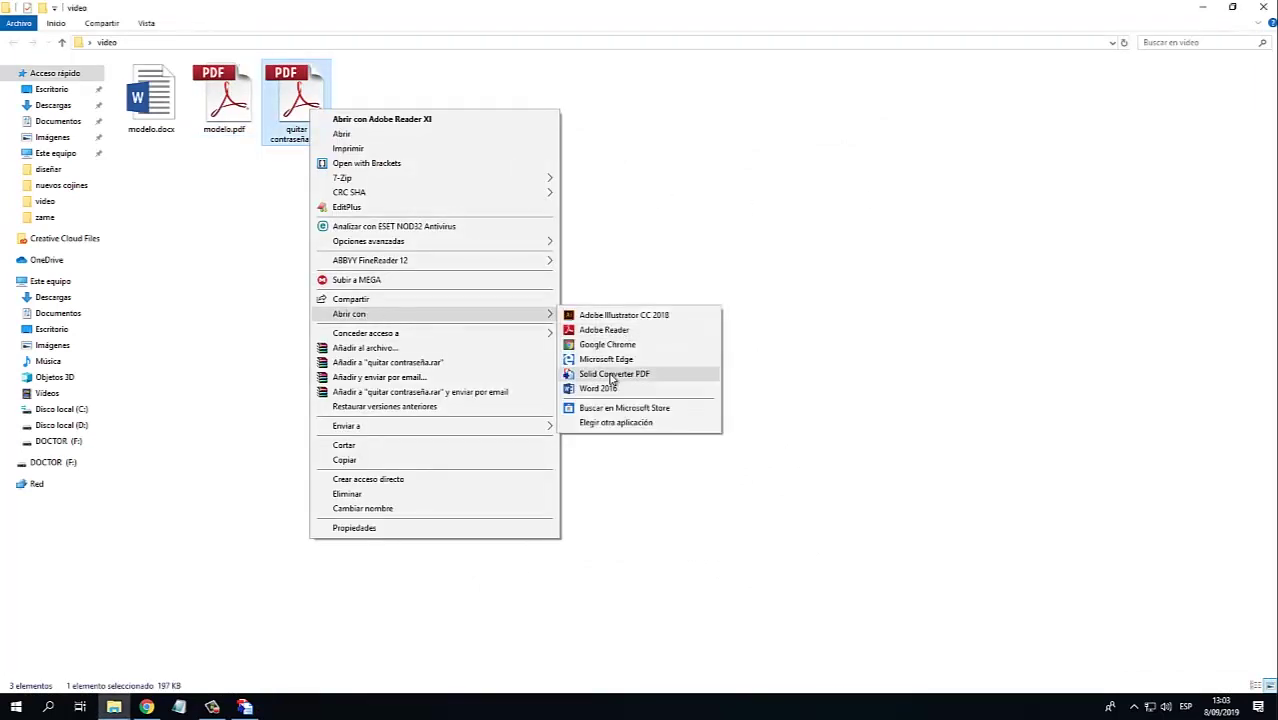
click(616, 373)
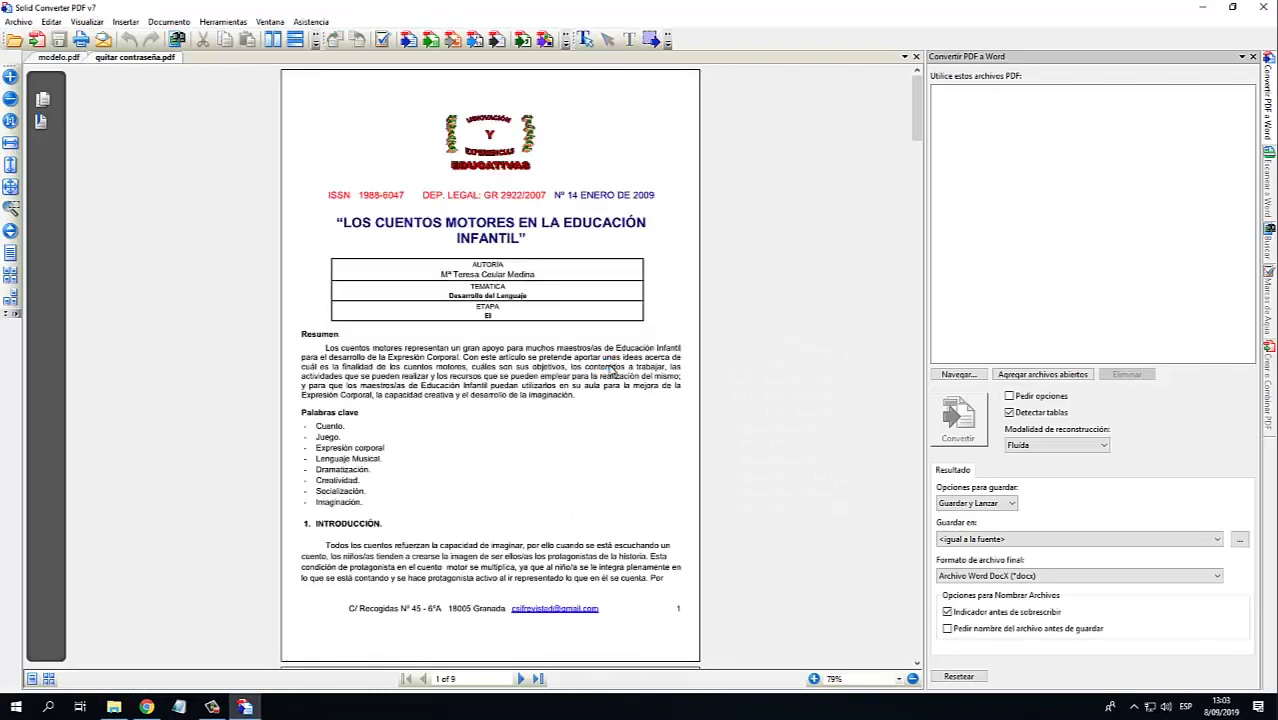
click(408, 40)
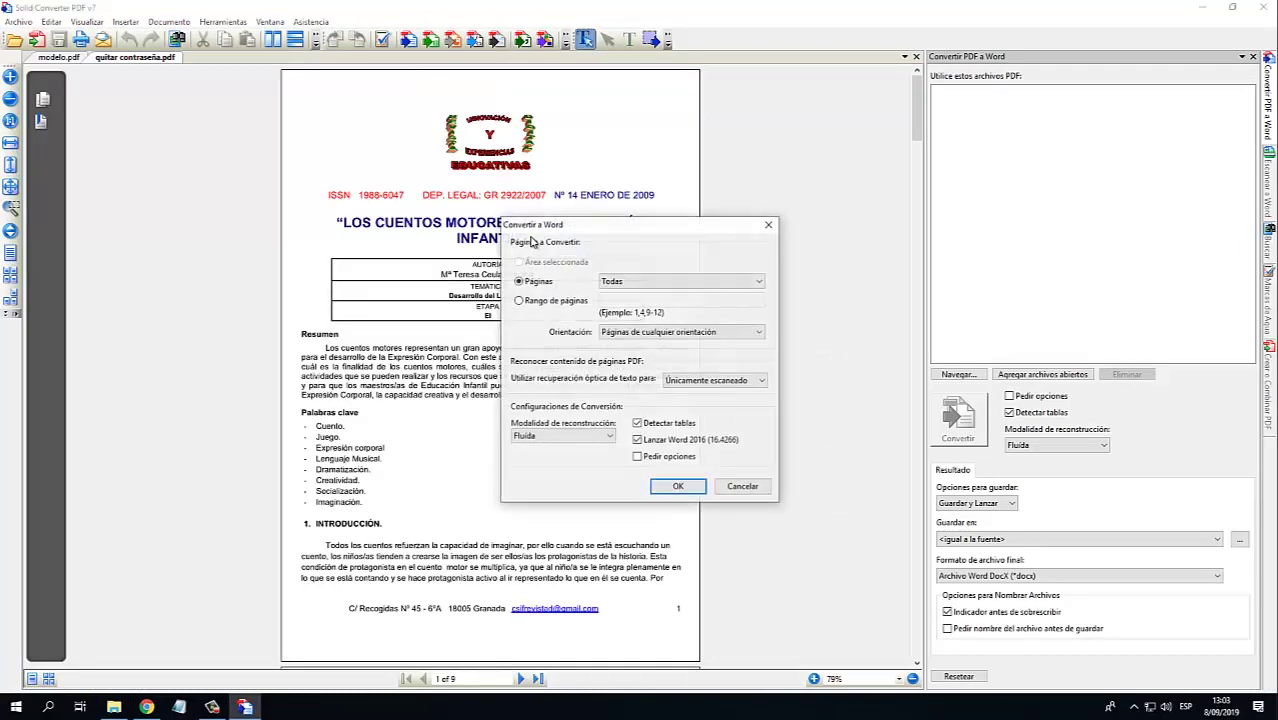
click(673, 486)
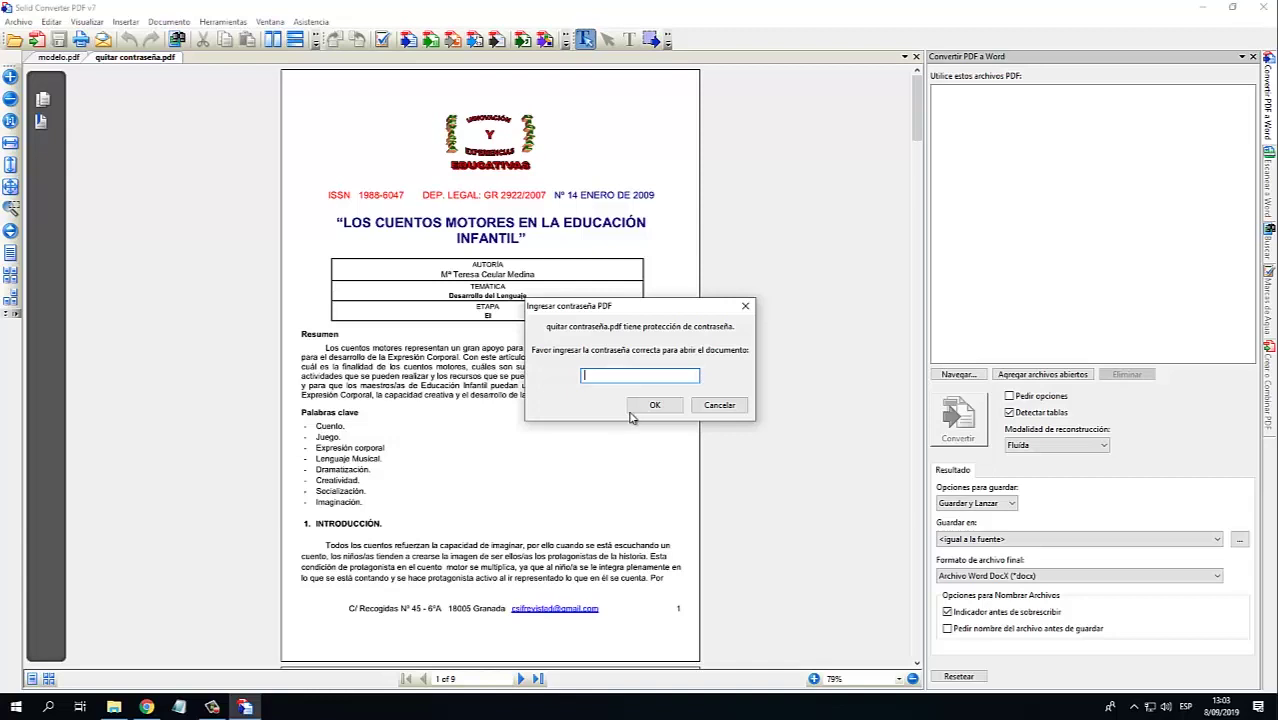
click(702, 410)
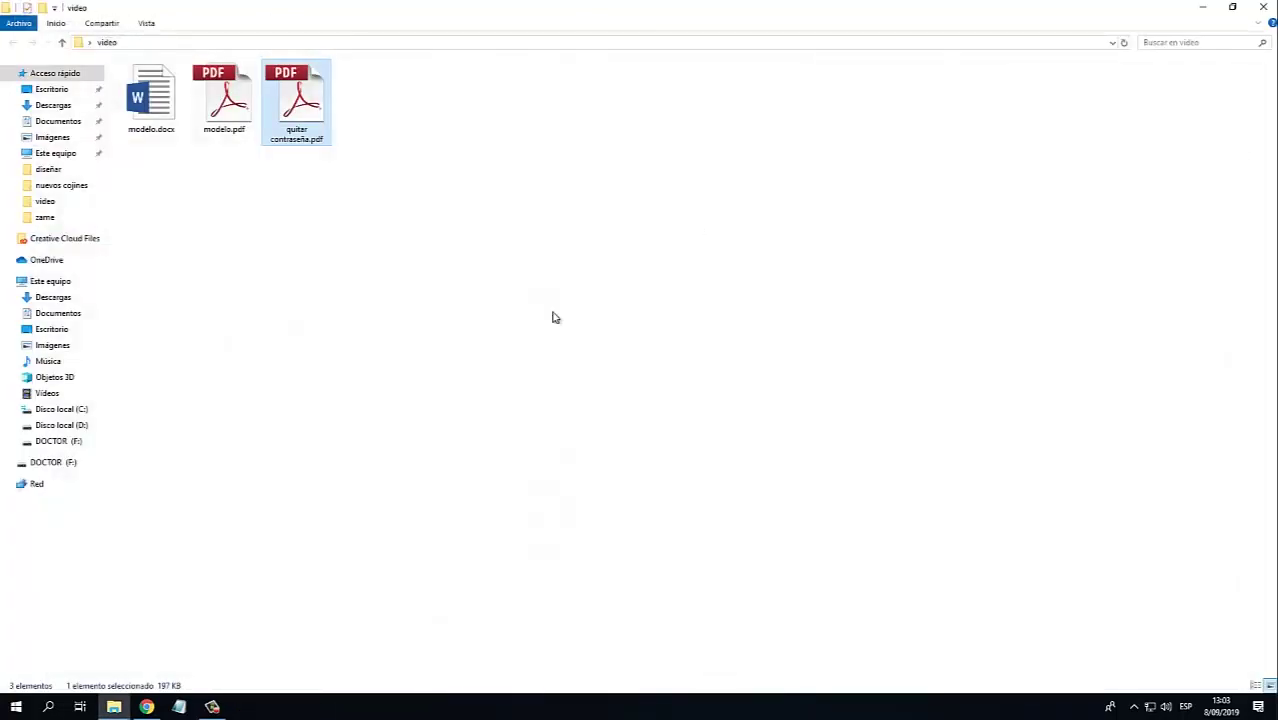
Open modelo.pdf in Adobe Reader, select its heading text to check whether it can be copied, and close it
click(285, 183)
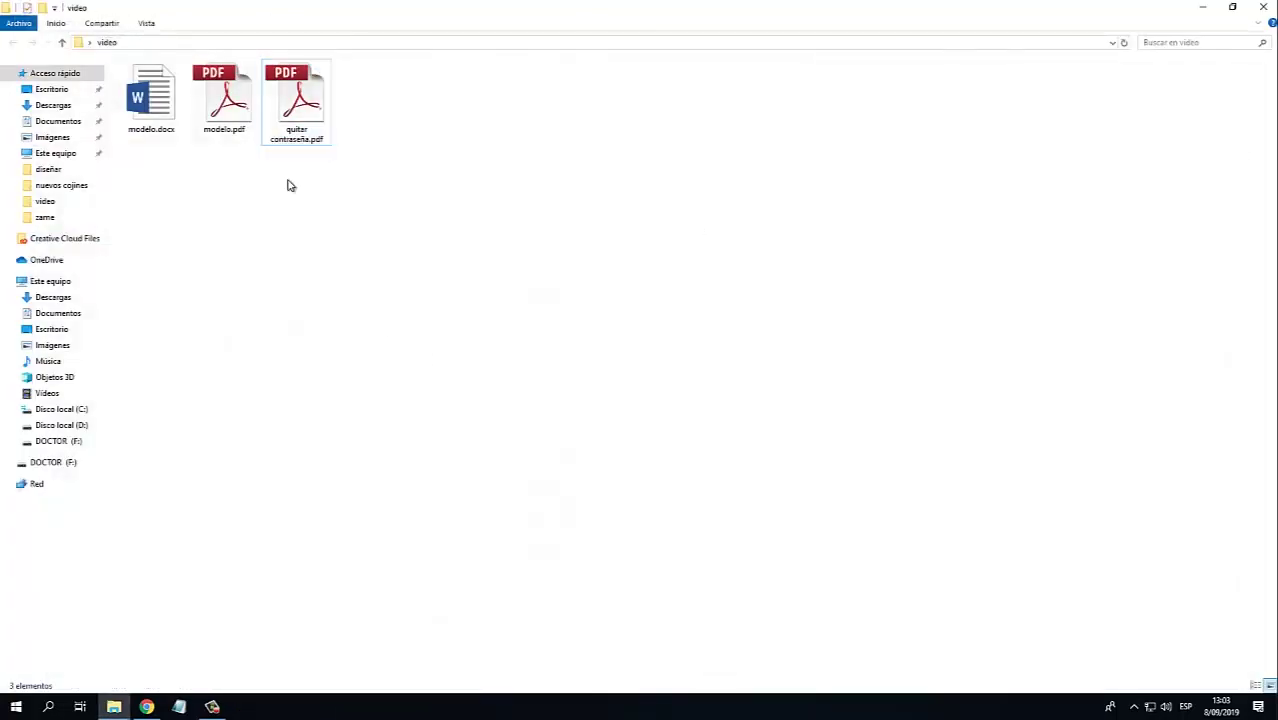
click(226, 105)
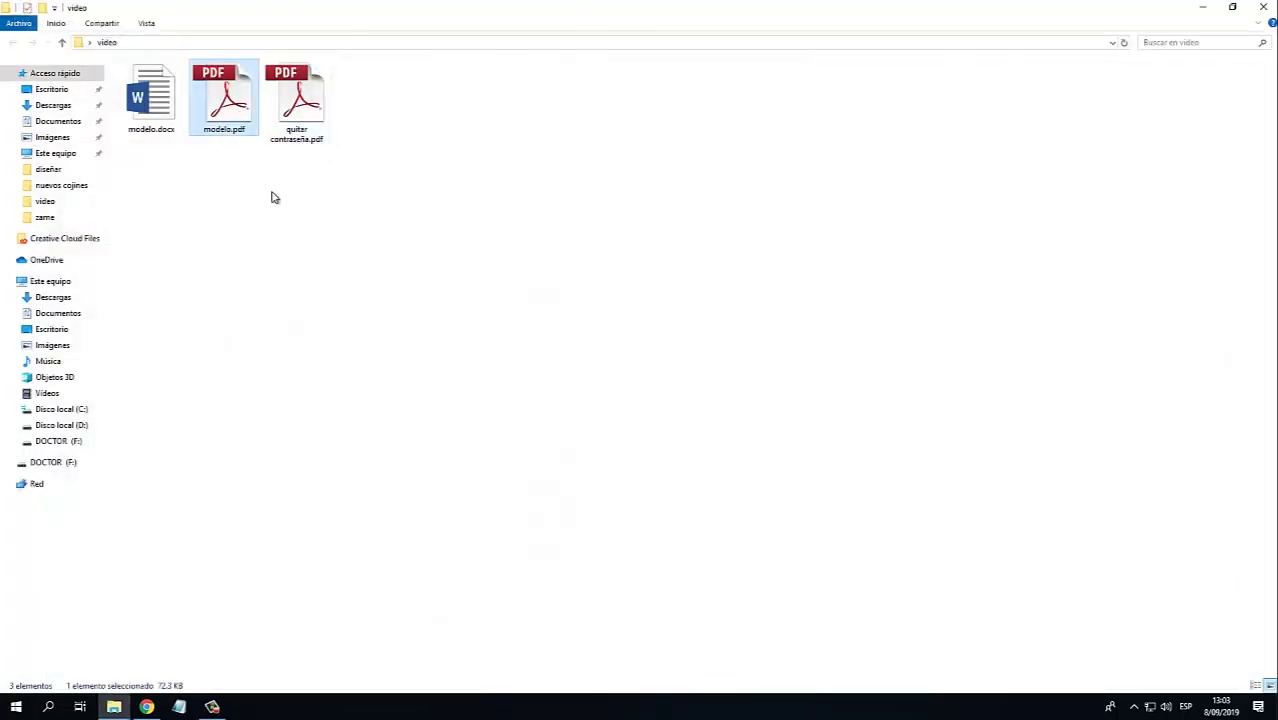
double_click(226, 103)
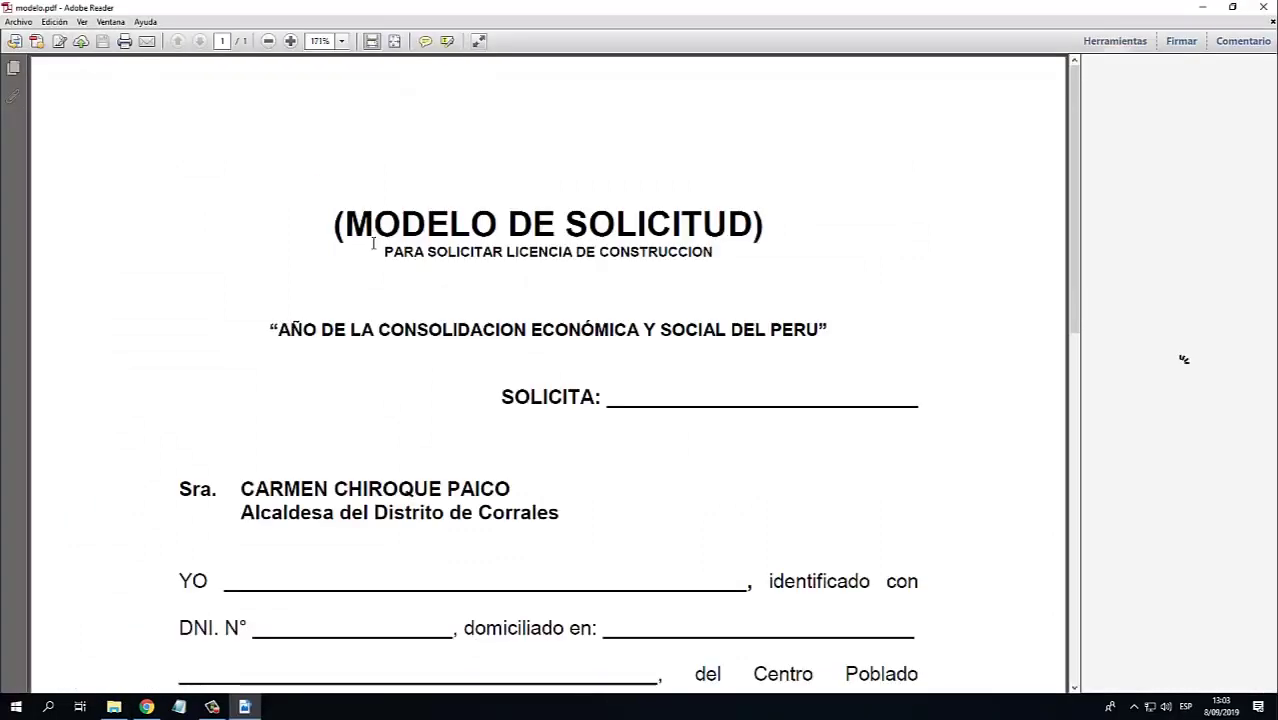
drag(336, 226, 688, 373)
right_click(592, 219)
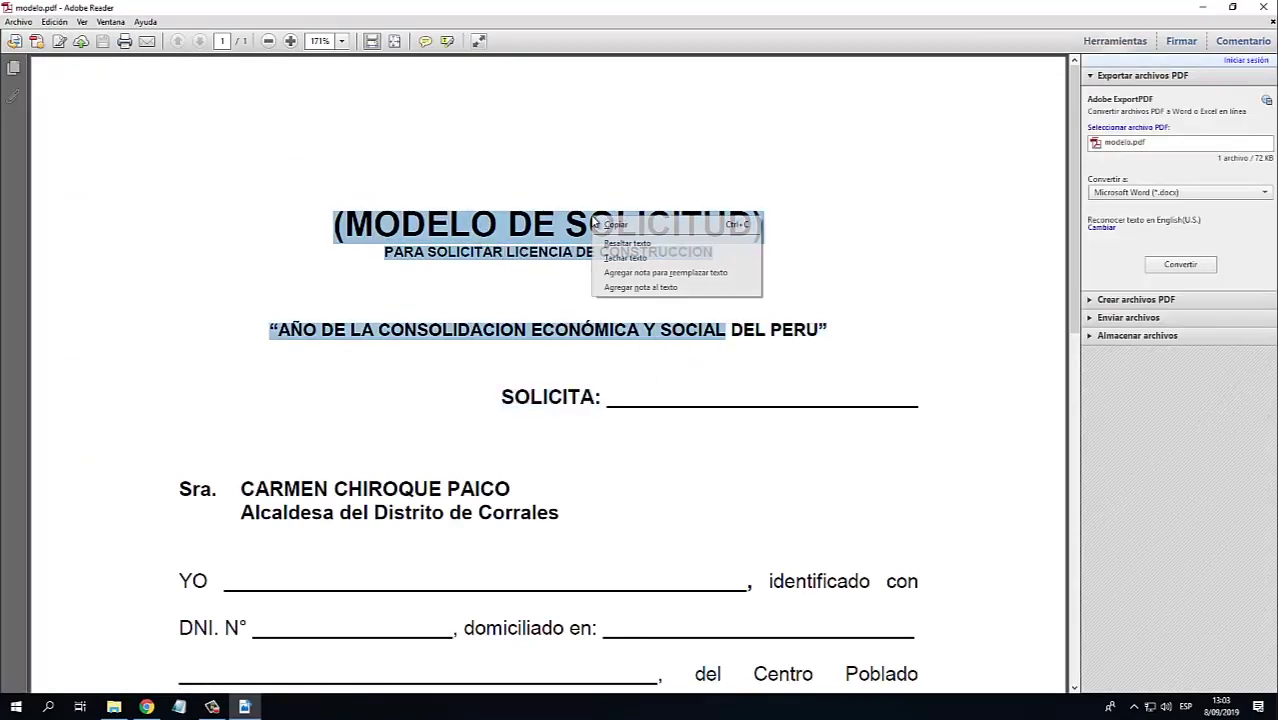
key(Escape)
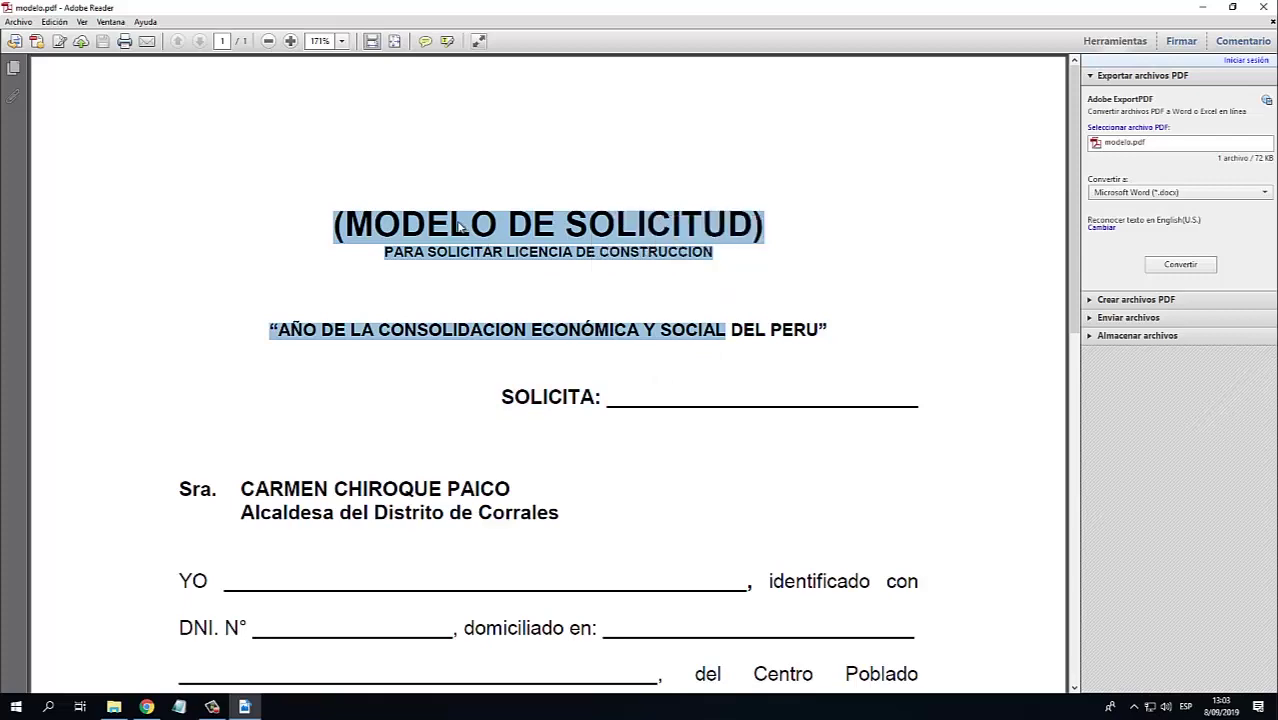
key(ctrl+q)
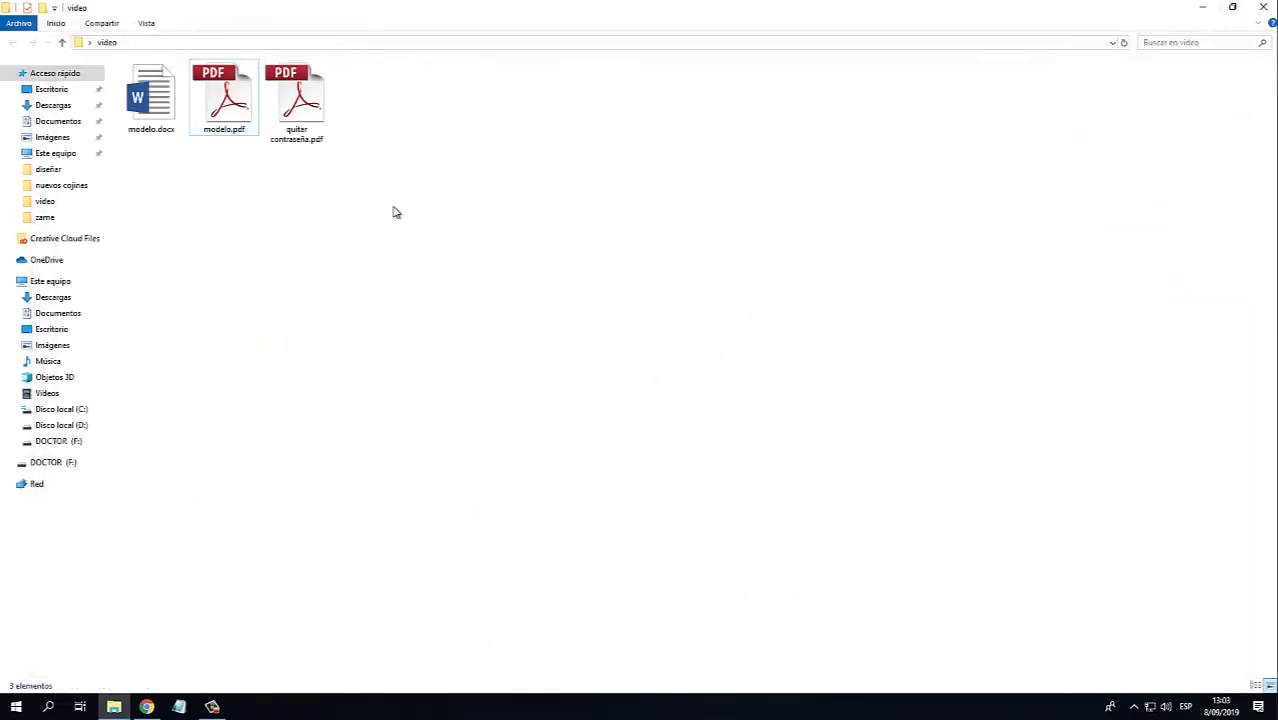
Open quitar contraseña.pdf in Adobe Reader and try to select its title text
click(300, 110)
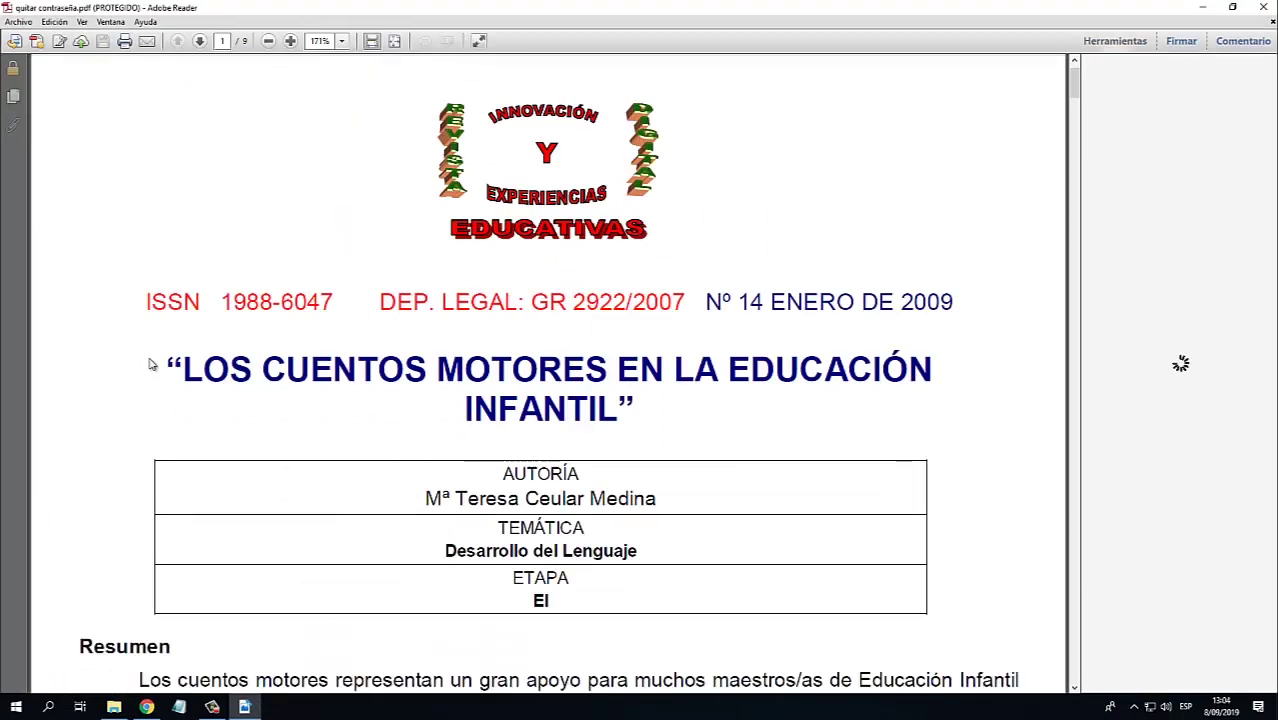
drag(162, 368, 650, 421)
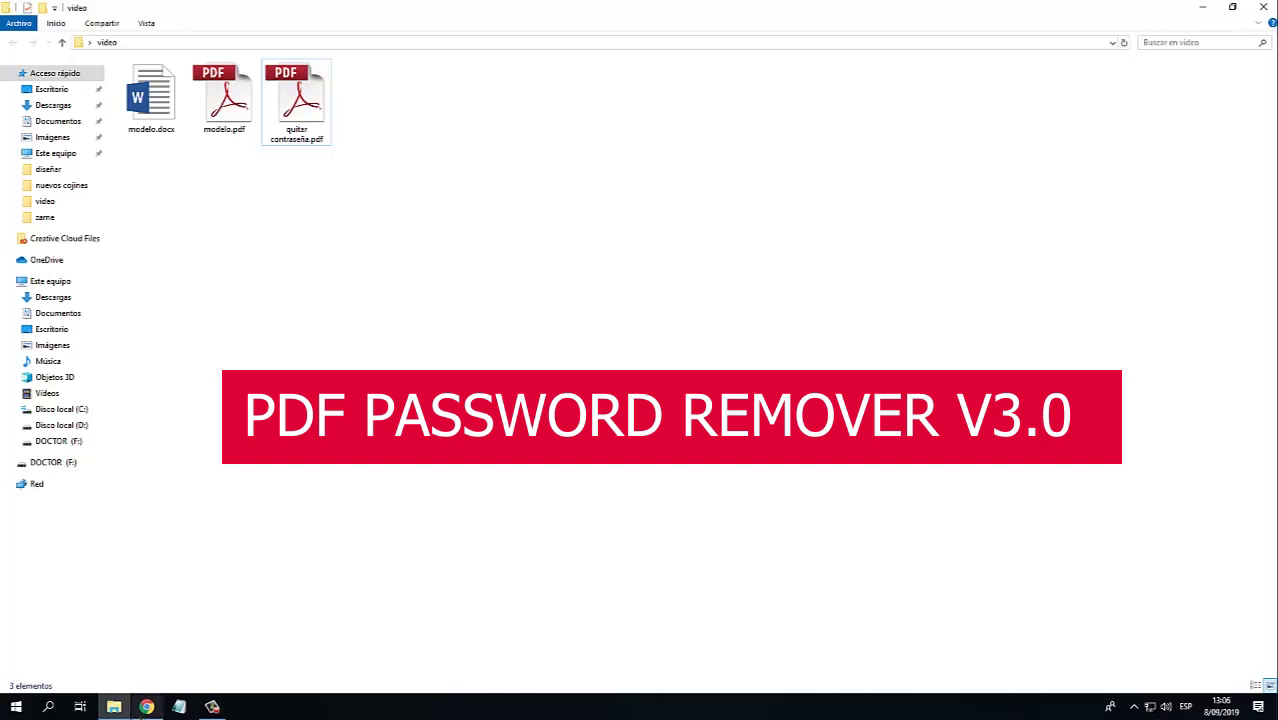
Switch to Chrome, download quitar contraseña a pdf.rar from MEGA, and open the MEGAsync download folder
click(146, 707)
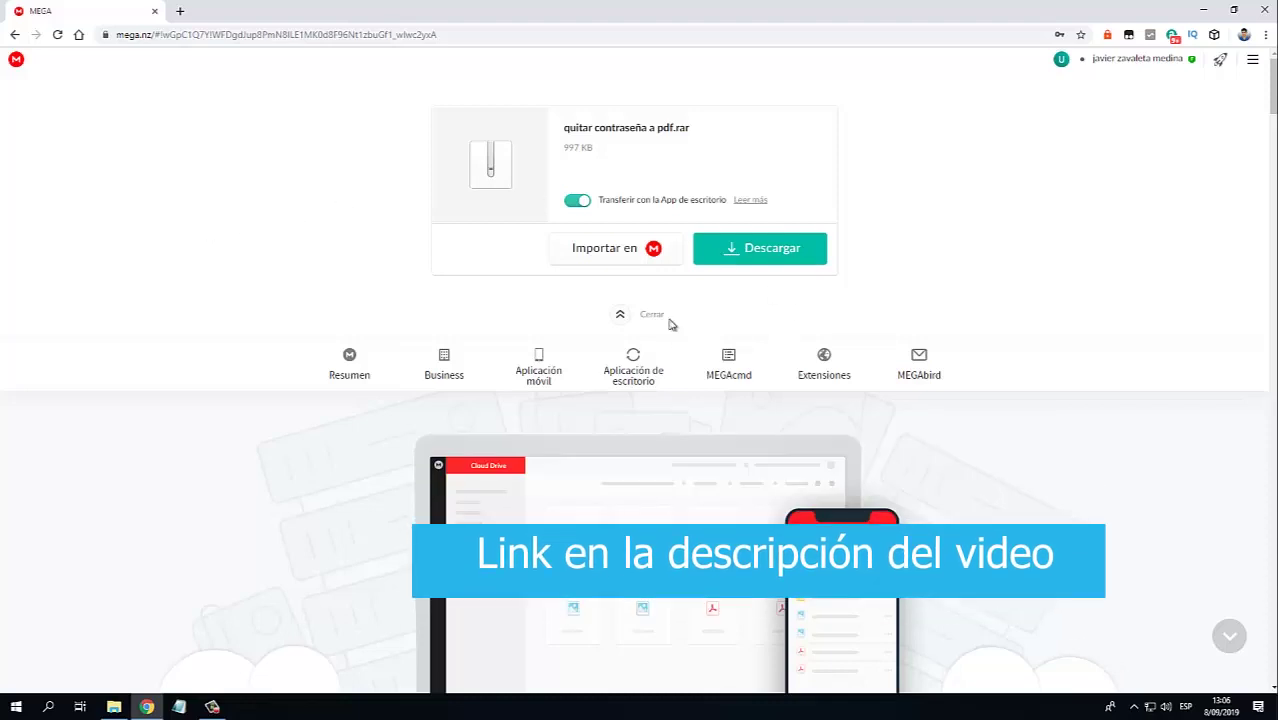
click(757, 252)
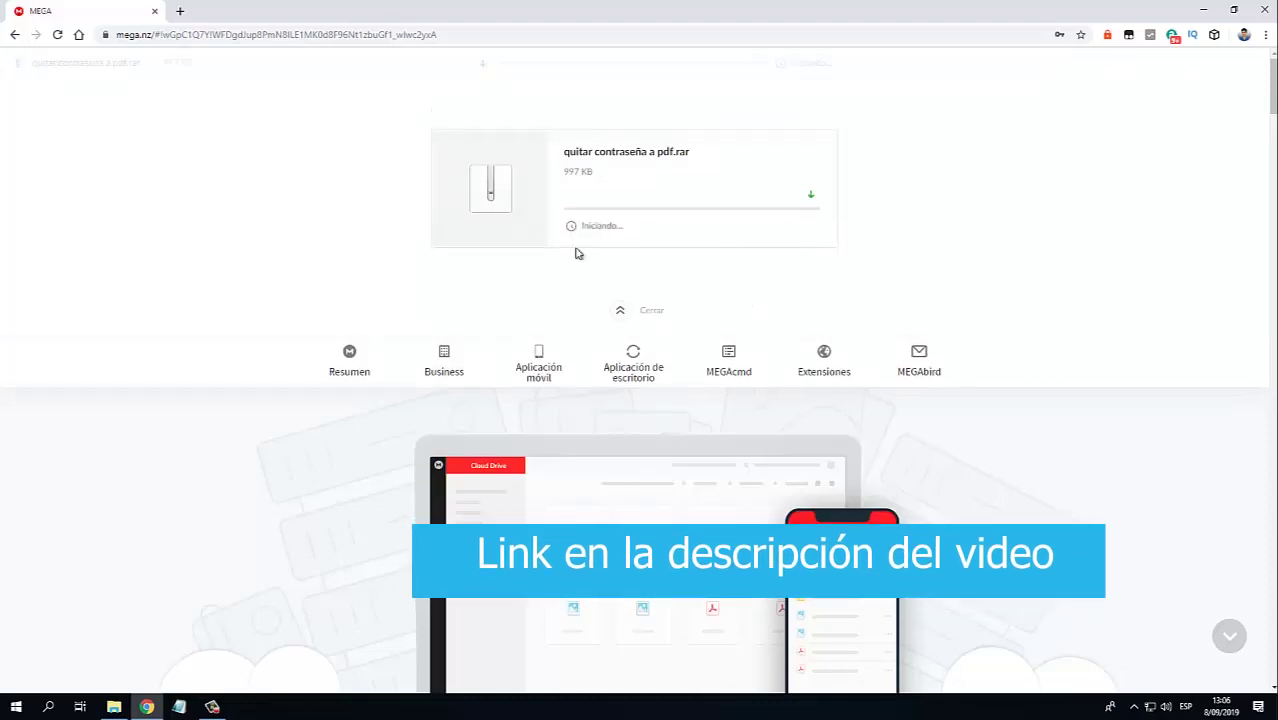
click(1132, 706)
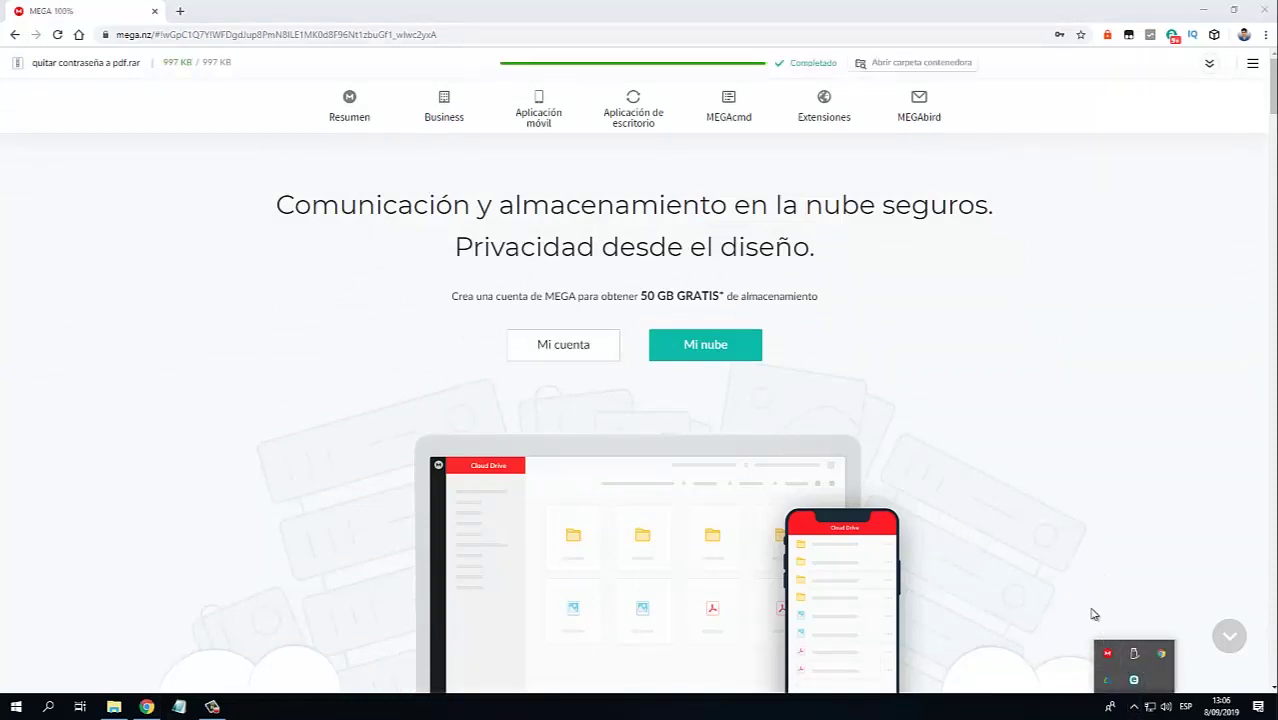
click(1107, 652)
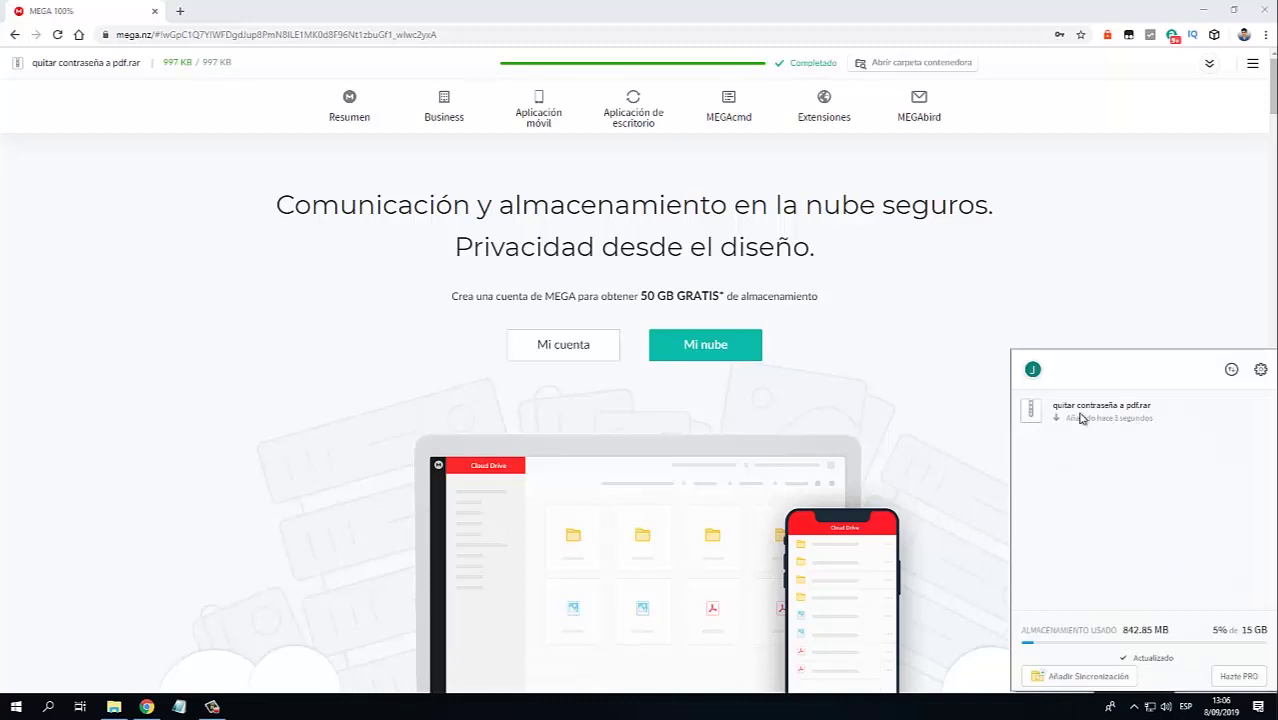
click(1155, 408)
Extract quitar contraseña a pdf.rar into the current folder and show the extracted folder's contents as large icons
right_click(253, 121)
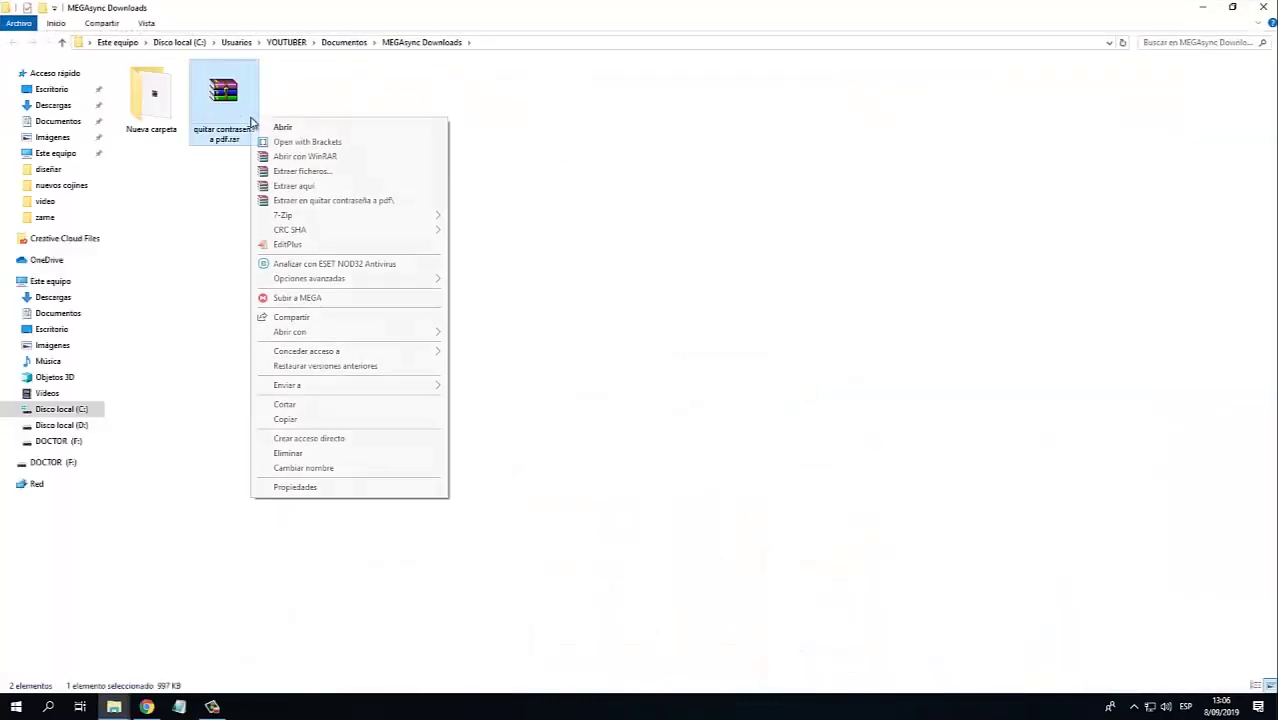
click(321, 187)
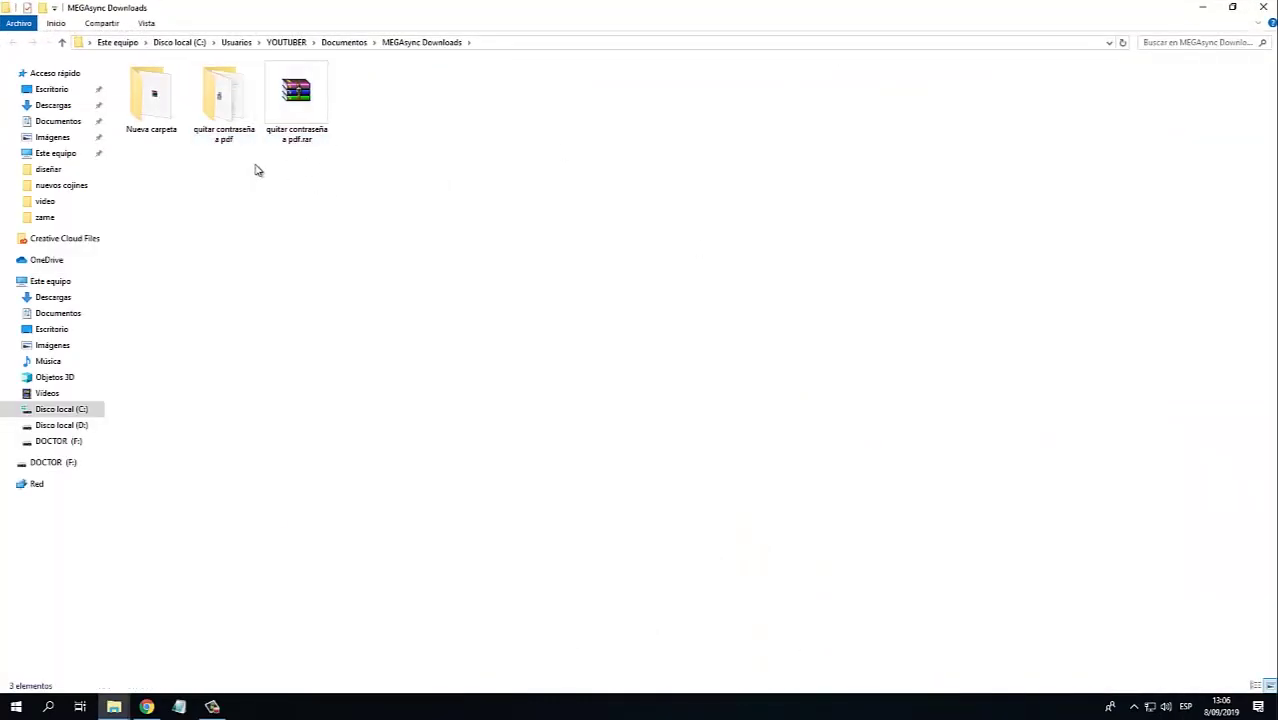
double_click(222, 118)
right_click(287, 204)
mouse_move(350, 218)
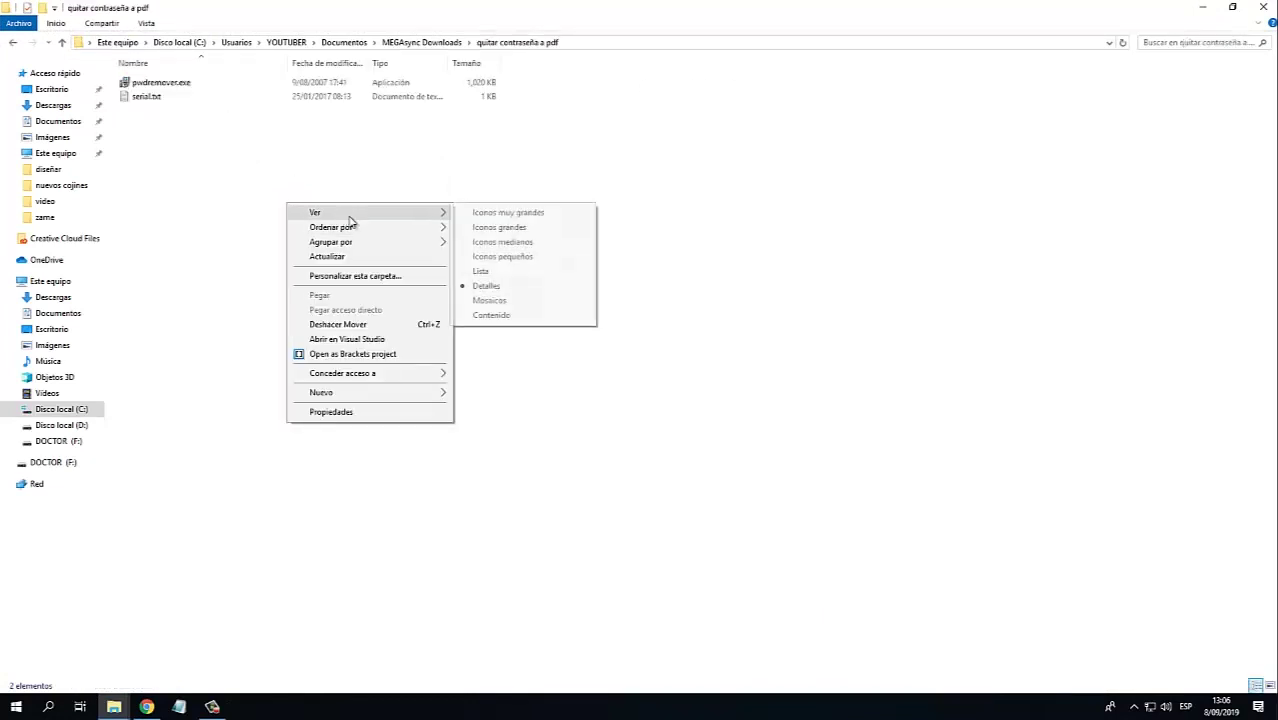
click(484, 227)
Run pwdremover.exe to install PDF Password Remover v3.0 in the default folder with a desktop icon, launching it on completion
double_click(151, 95)
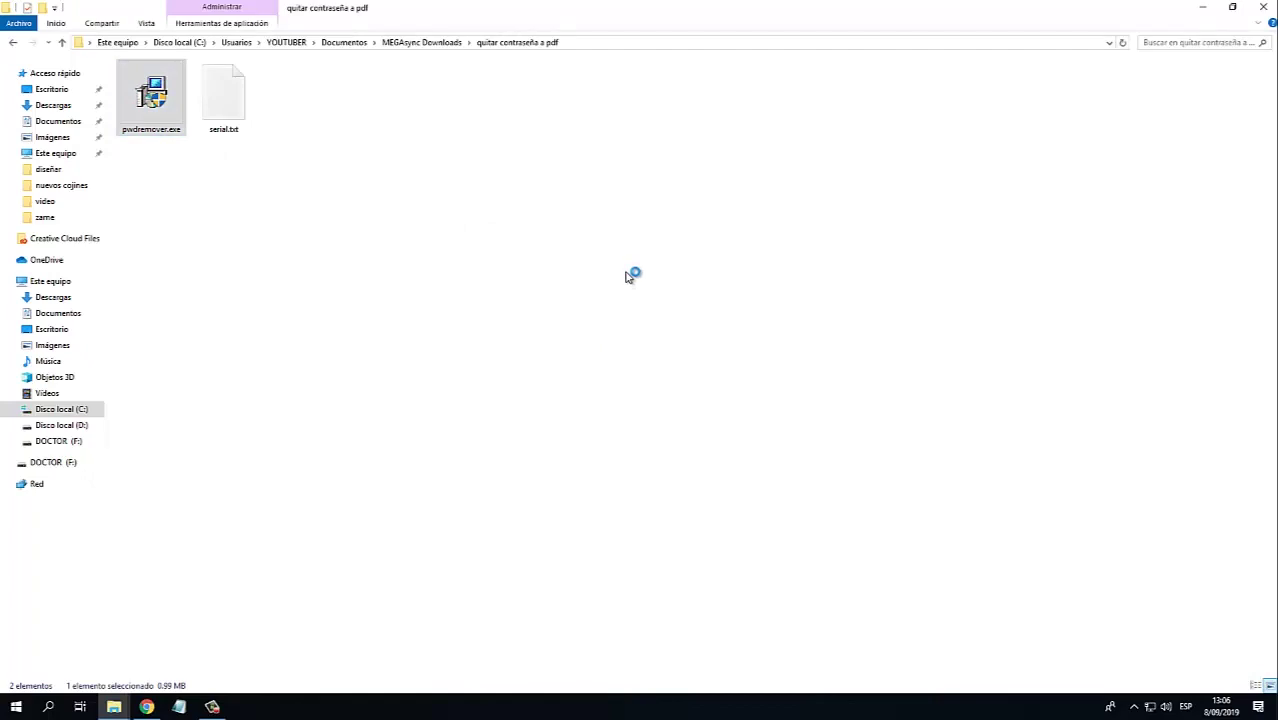
click(716, 460)
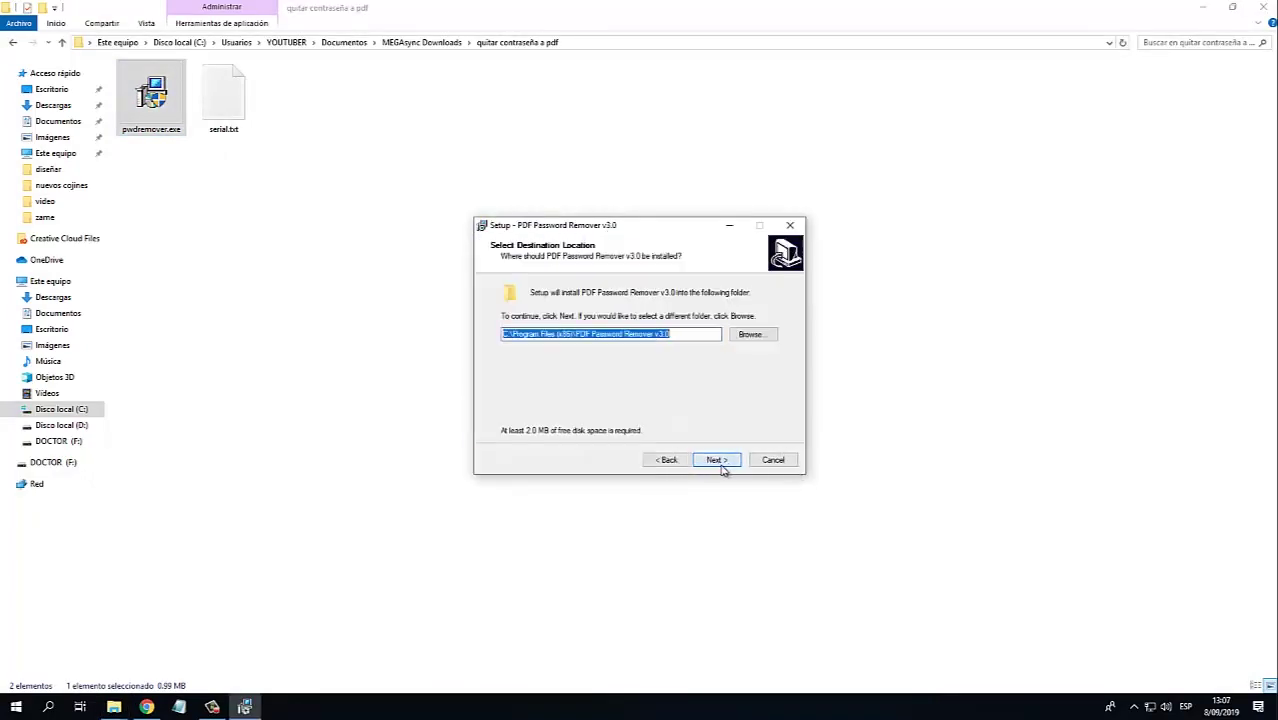
click(716, 460)
click(716, 460)
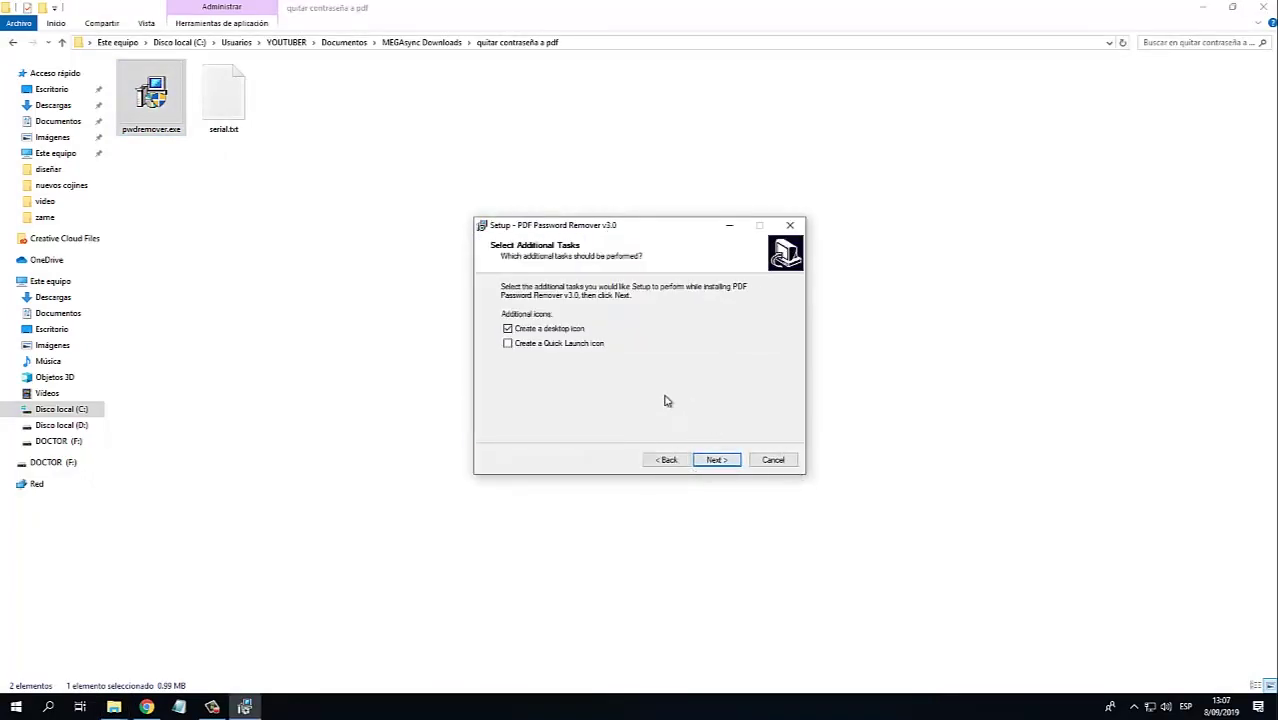
click(716, 460)
click(719, 462)
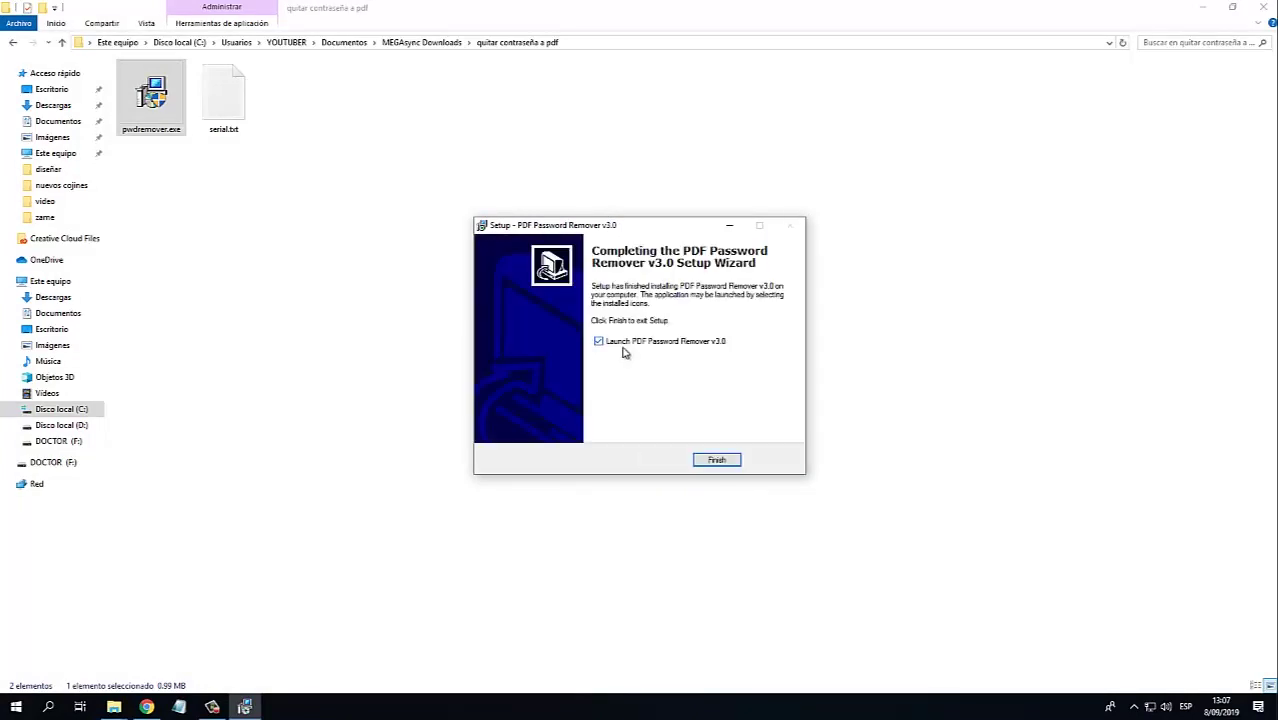
click(716, 460)
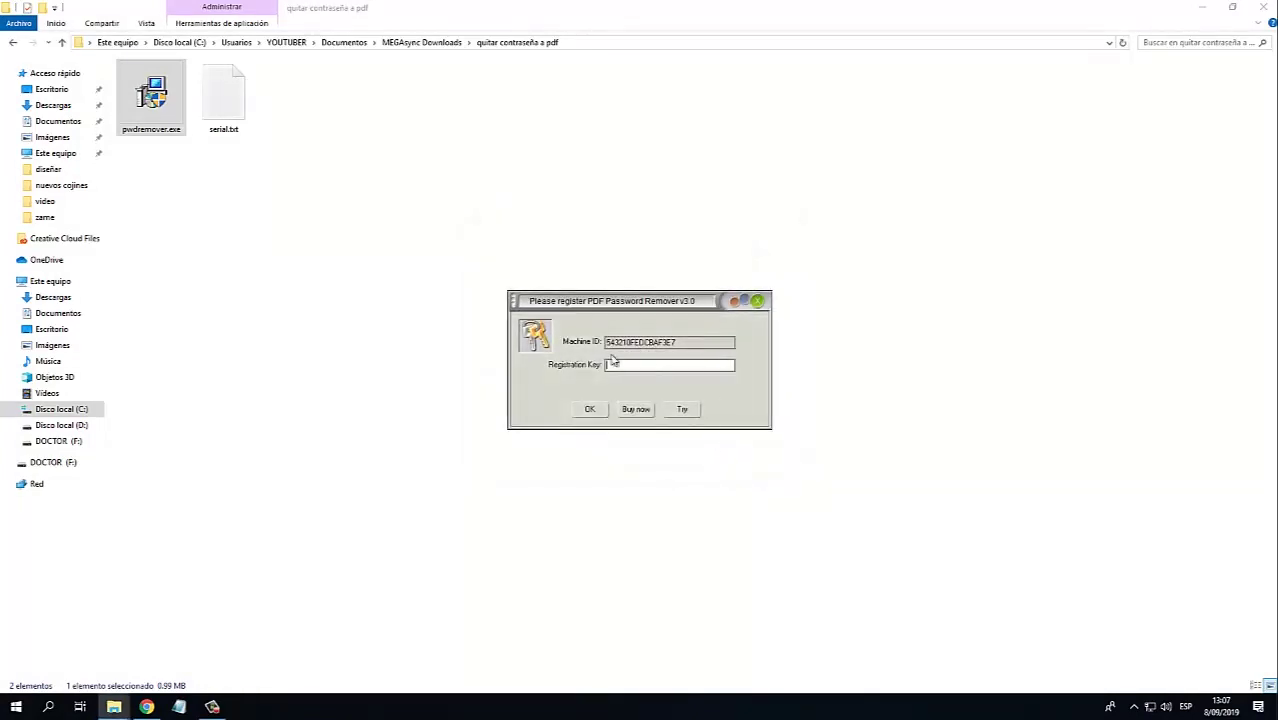
Copy the serial from serial.txt into the registration key field and register PDF Password Remover v3.0
double_click(228, 100)
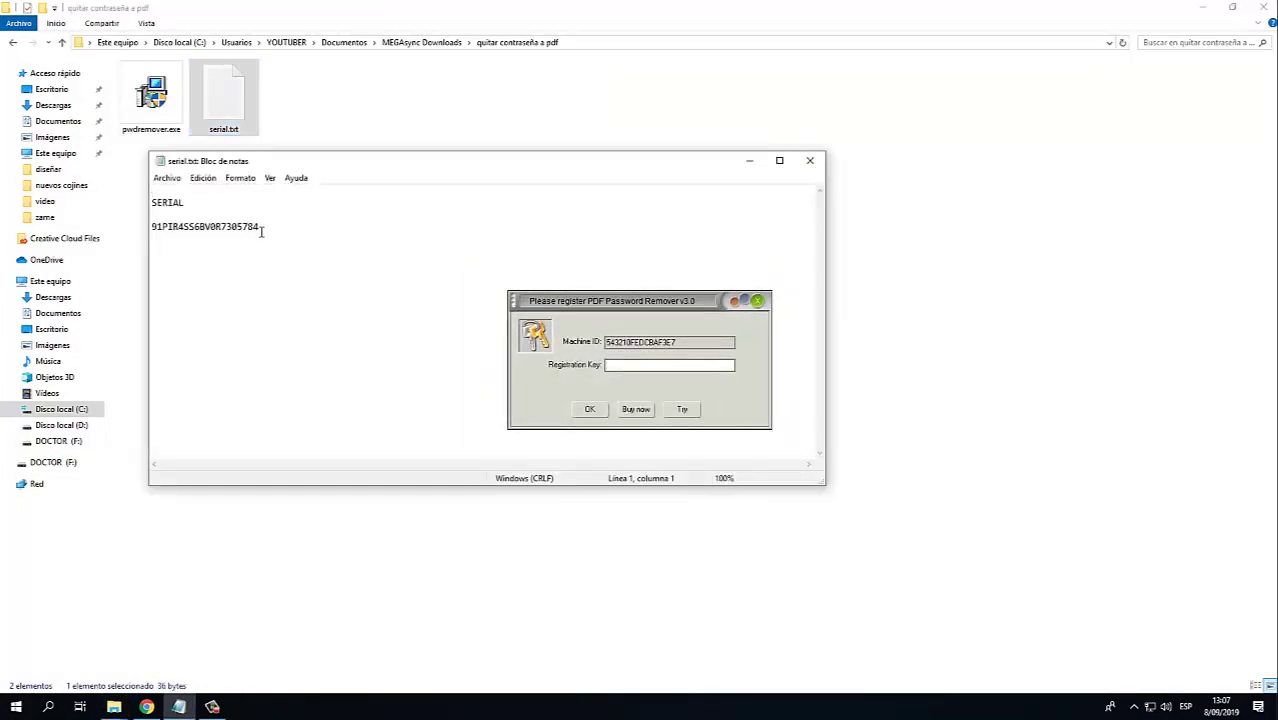
drag(262, 230, 135, 218)
key(ctrl+c)
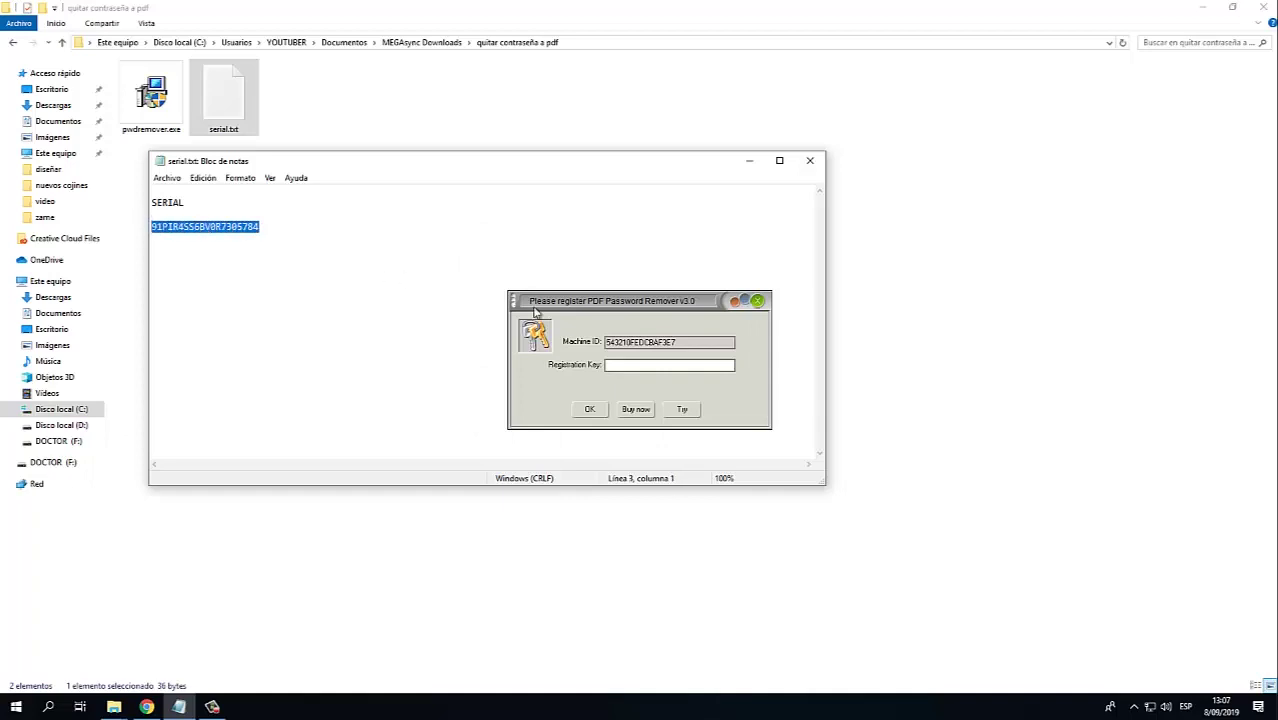
click(628, 366)
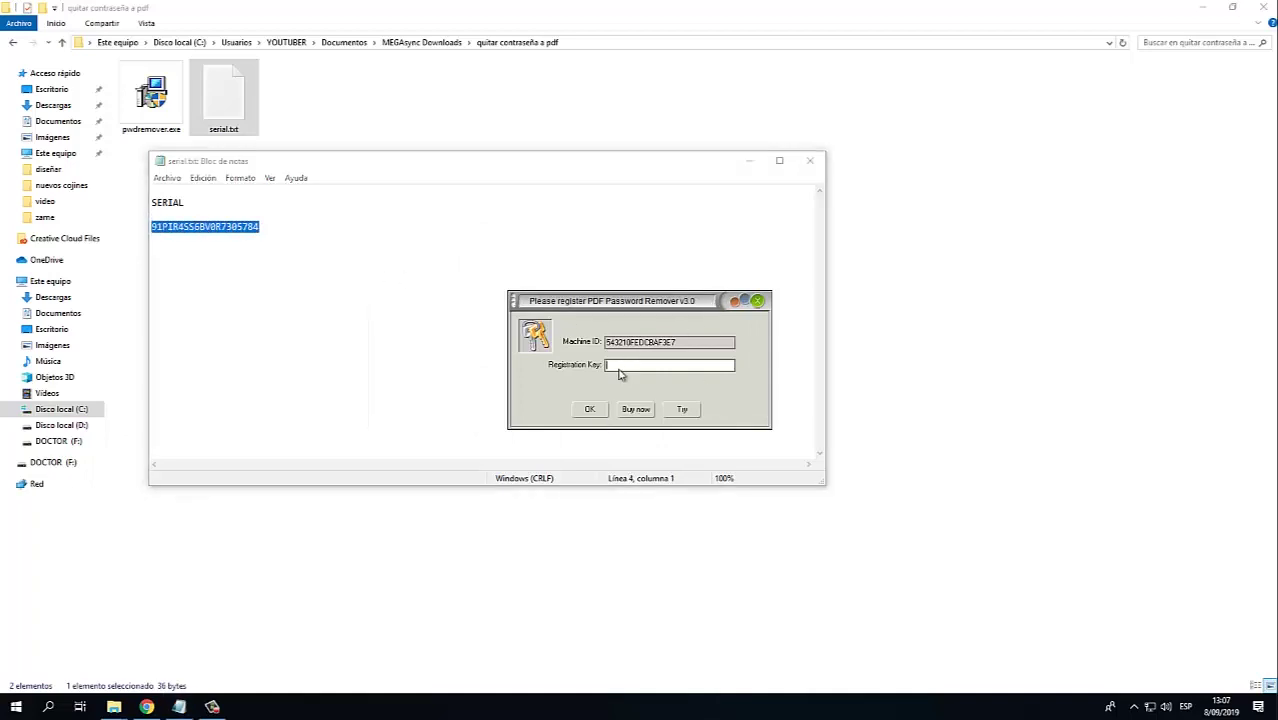
right_click(618, 368)
click(702, 423)
click(590, 409)
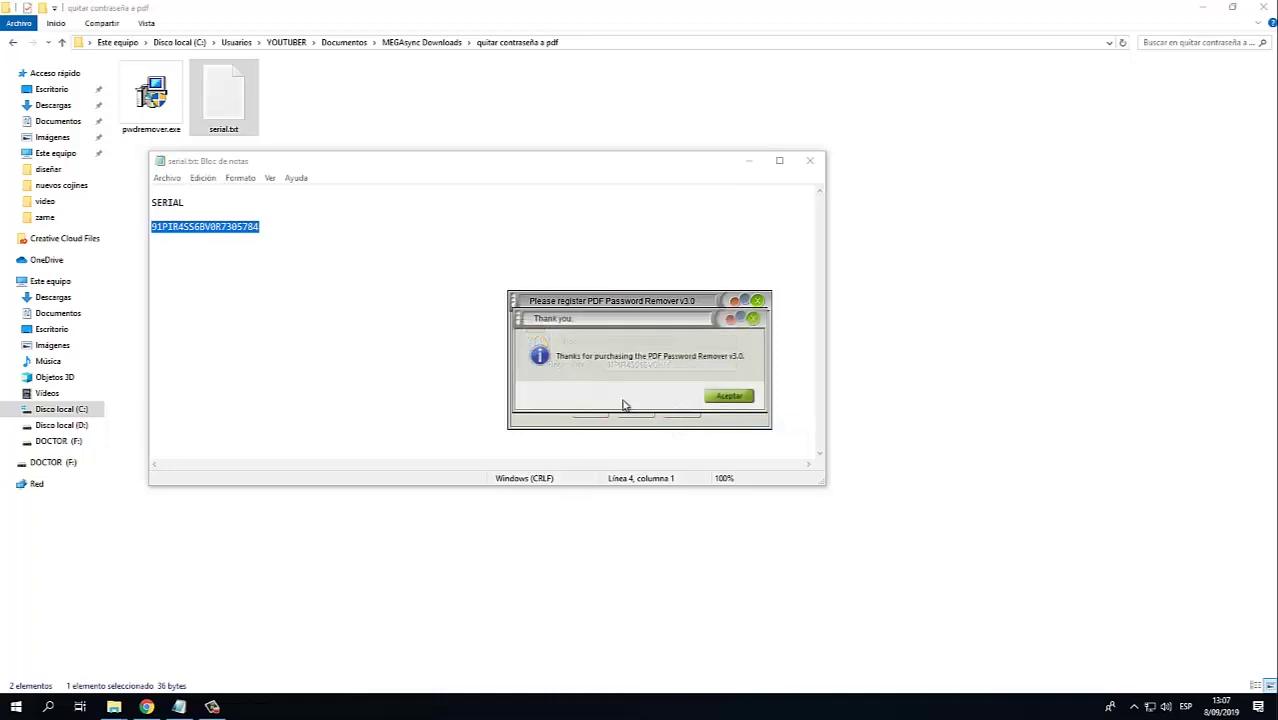
click(738, 399)
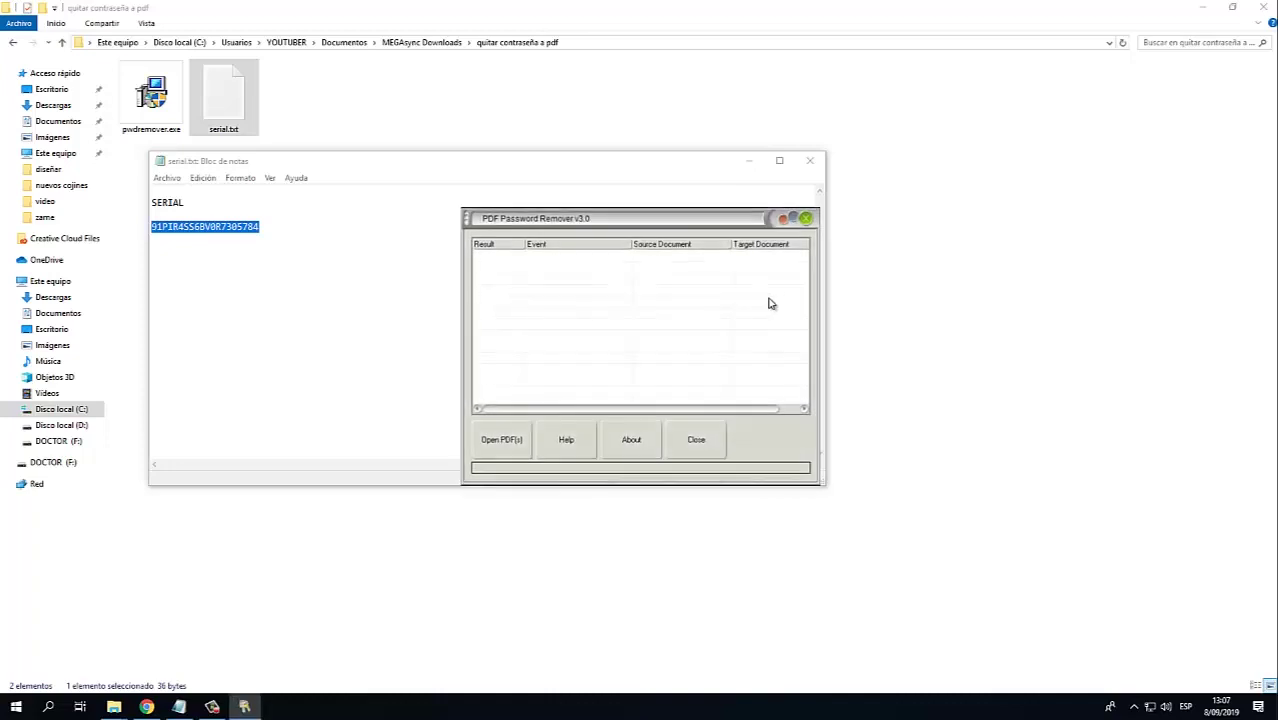
Close PDF Password Remover, serial.txt and the extracted folder, minimize Chrome, and refresh the desktop
click(806, 218)
click(810, 160)
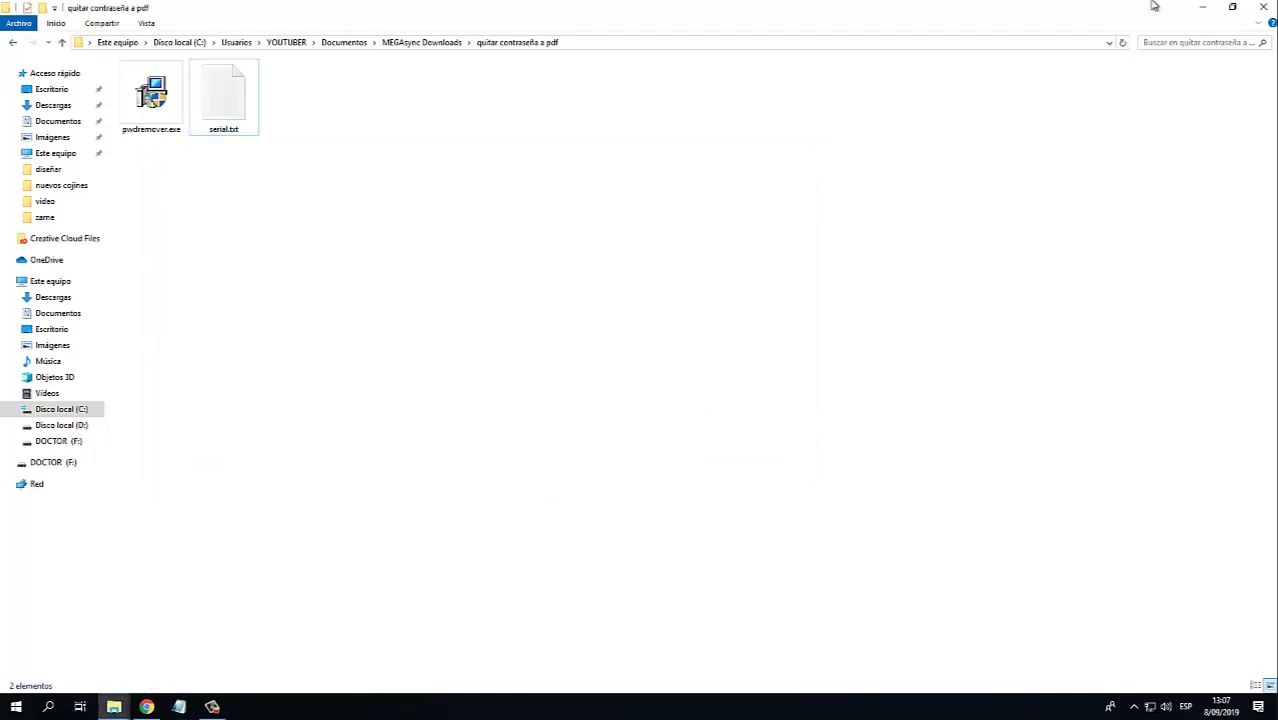
click(1263, 7)
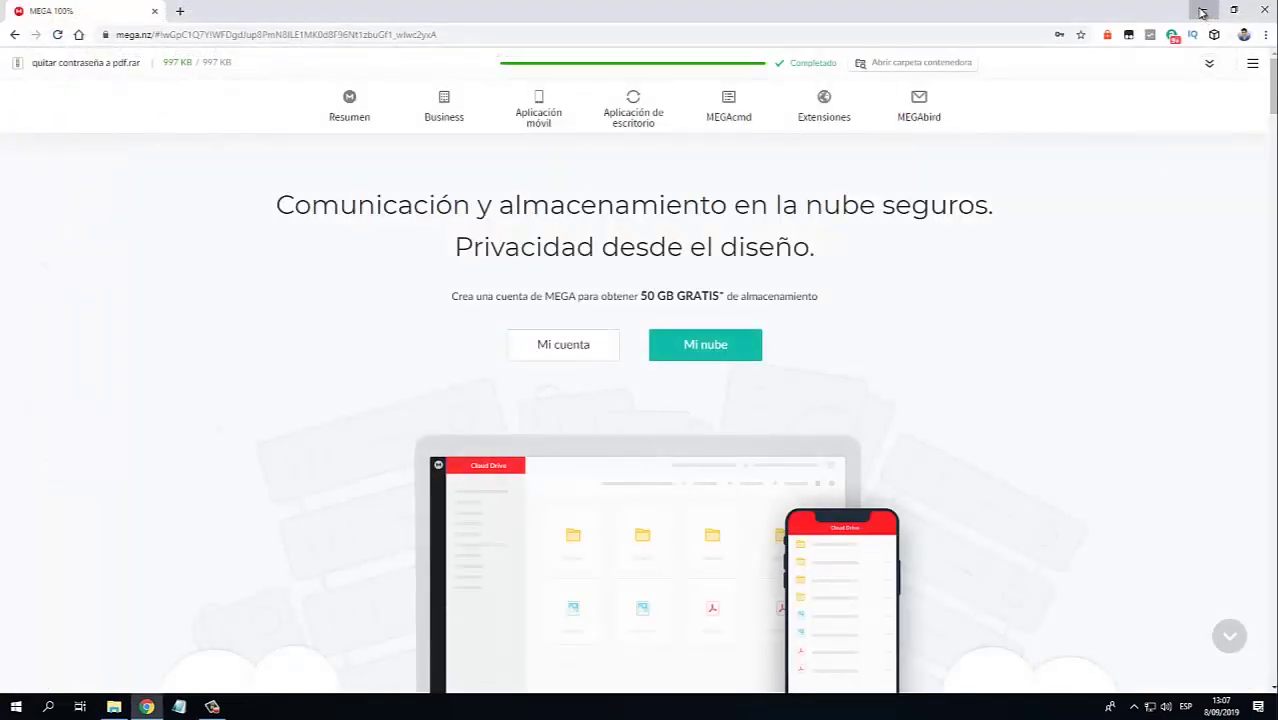
click(1201, 12)
click(1199, 7)
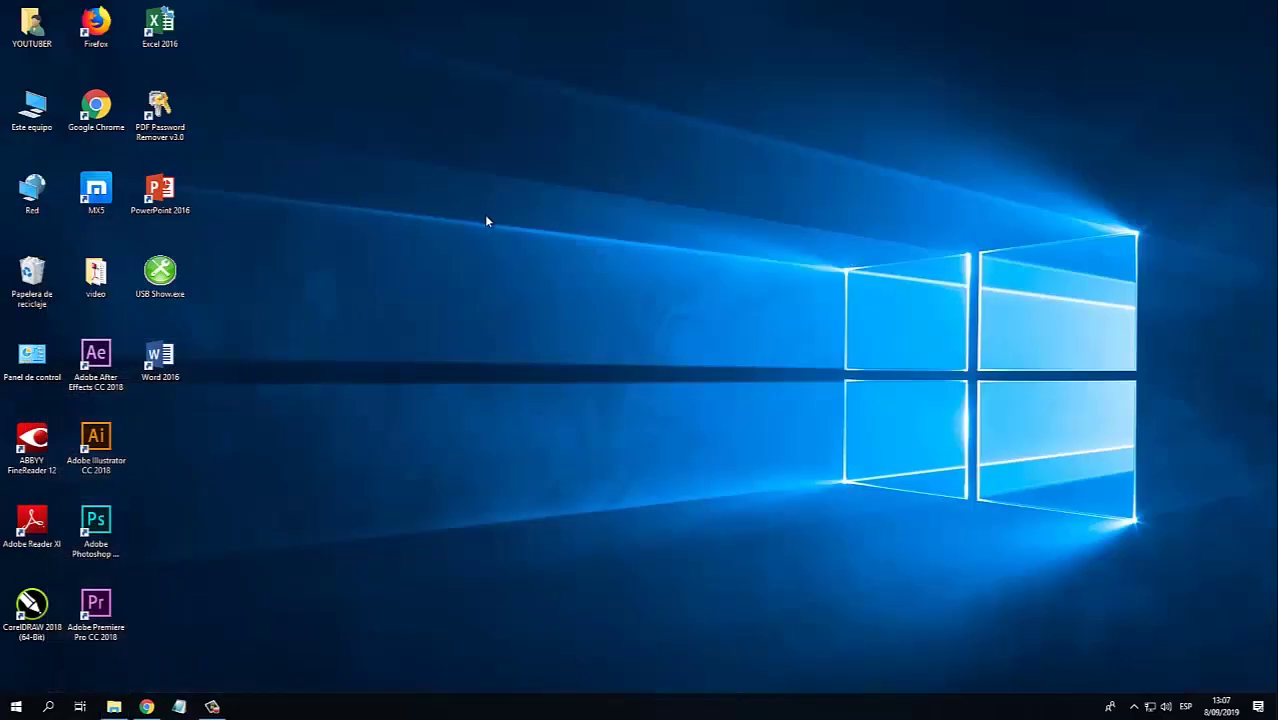
right_click(456, 168)
click(522, 207)
right_click(456, 168)
click(500, 207)
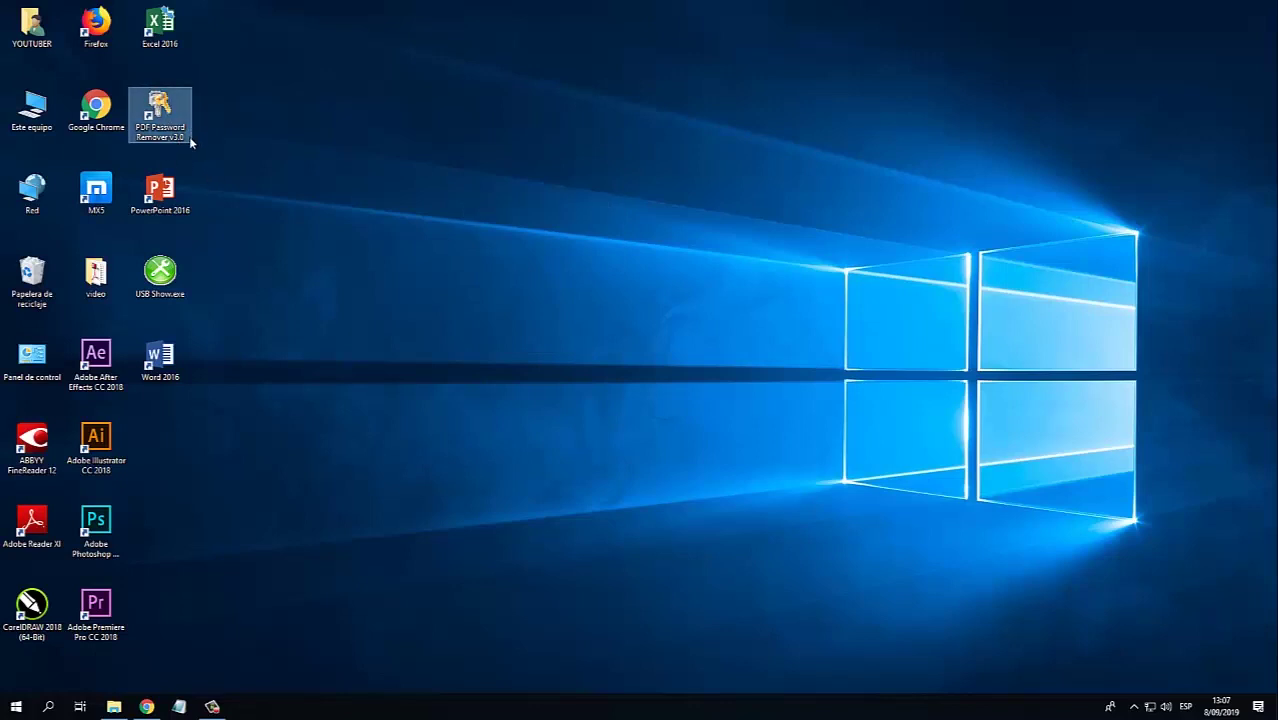
Launch PDF Password Remover v3.0 from the desktop and load quitar contraseña.pdf into it from the video folder
double_click(167, 112)
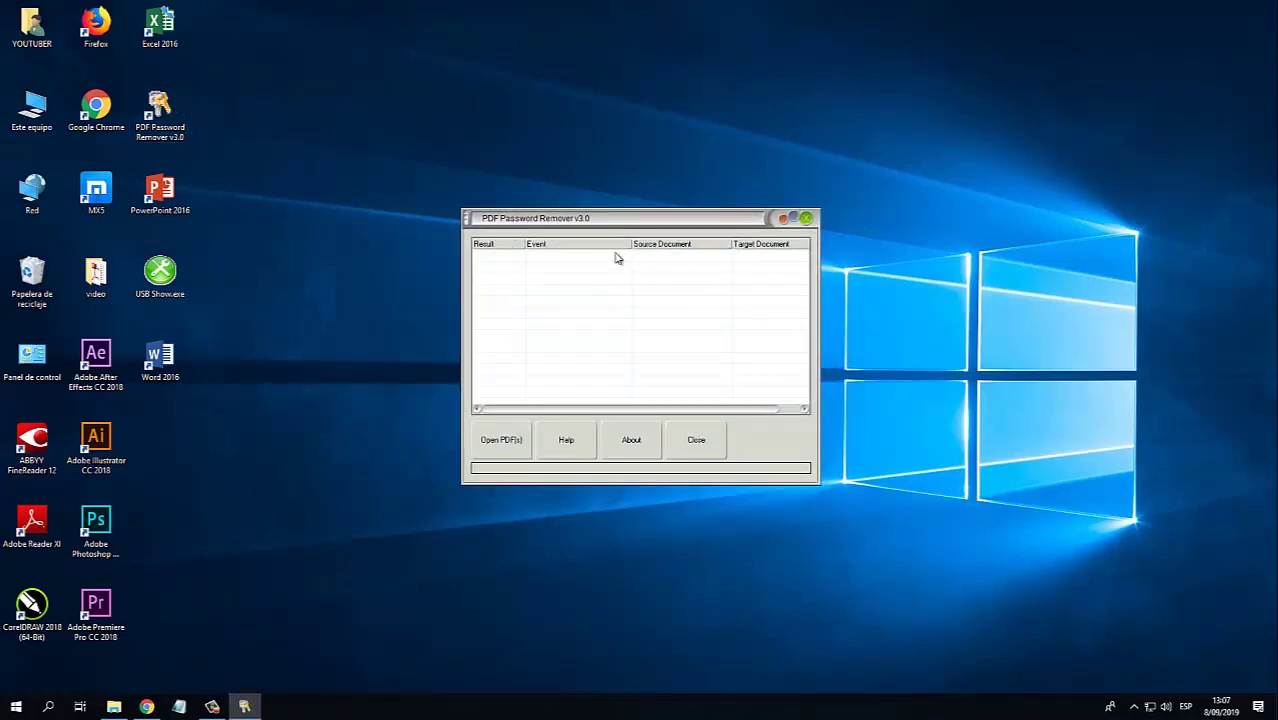
drag(600, 220, 583, 173)
click(112, 706)
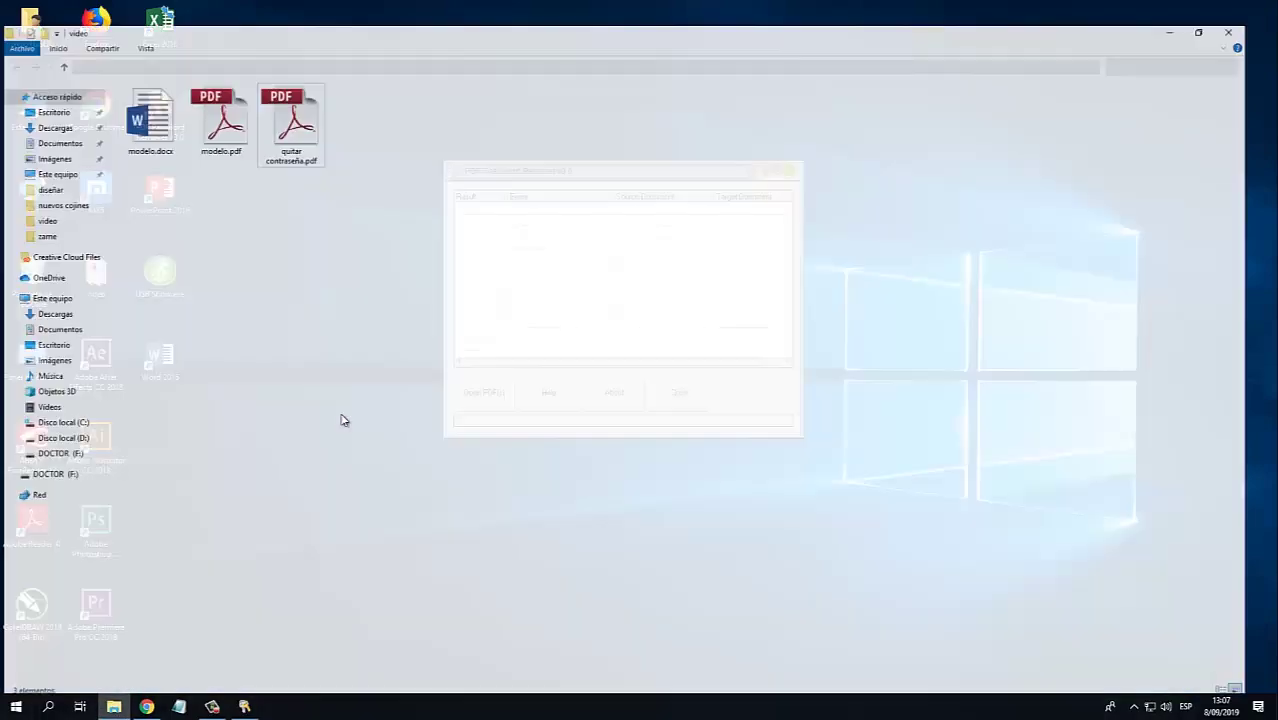
click(321, 110)
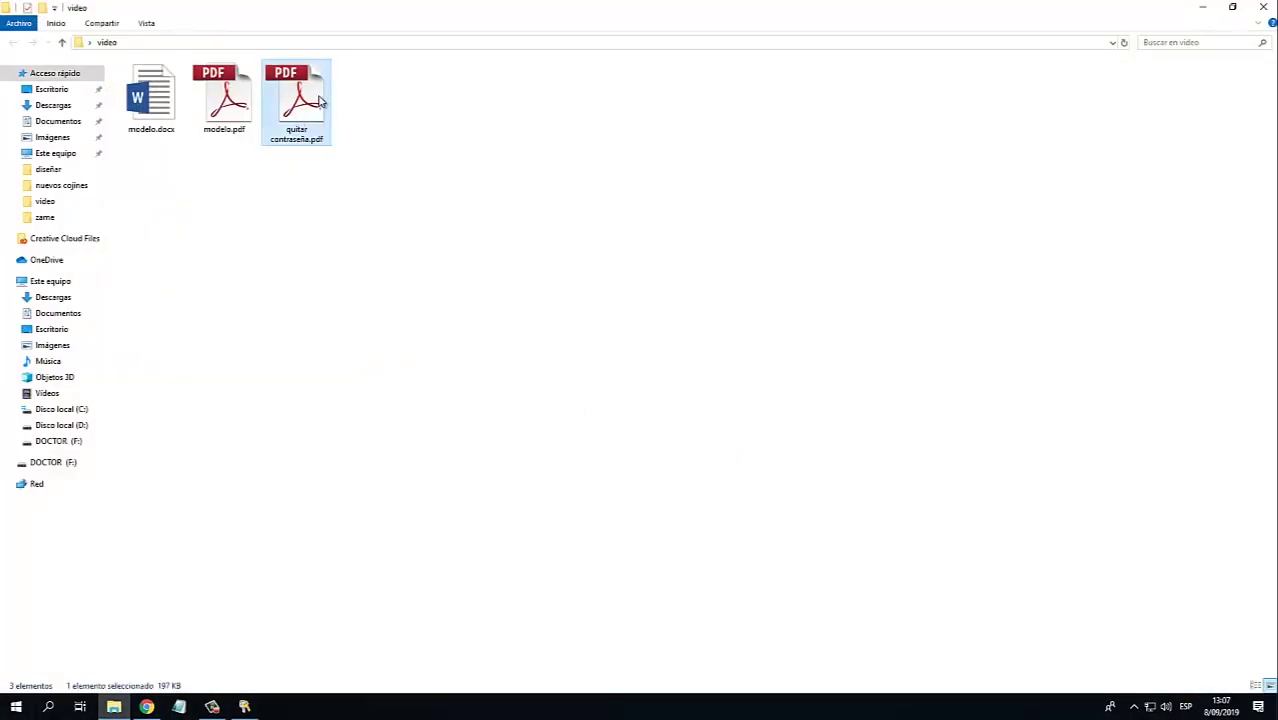
drag(321, 100, 588, 257)
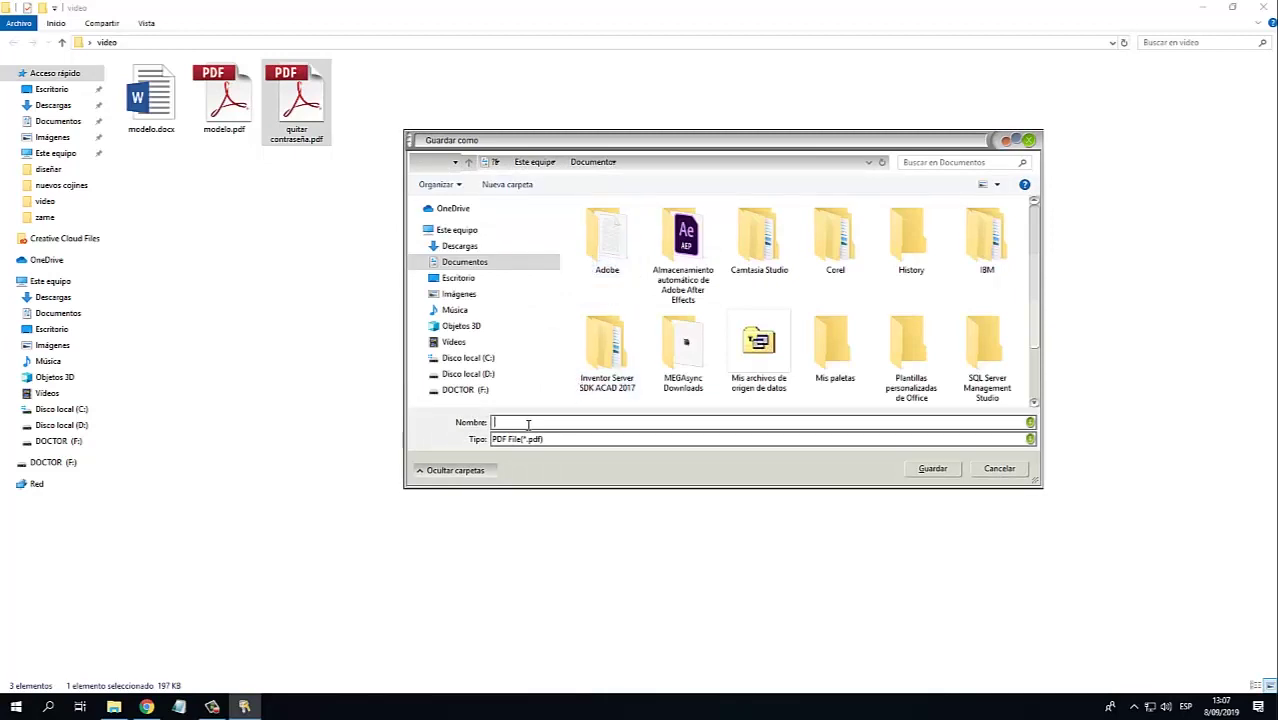
Save the unlocked PDF as pdf sin contraseña in the desktop's video folder and close PDF Password Remover
click(477, 280)
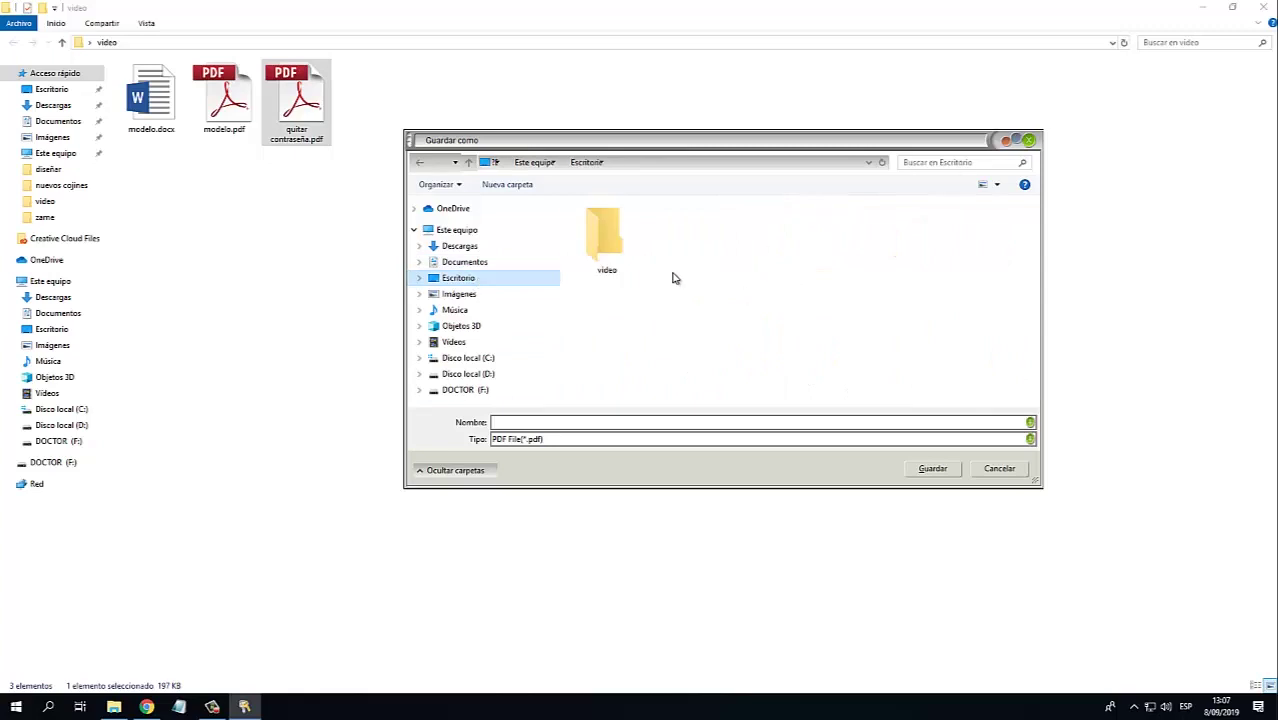
double_click(605, 237)
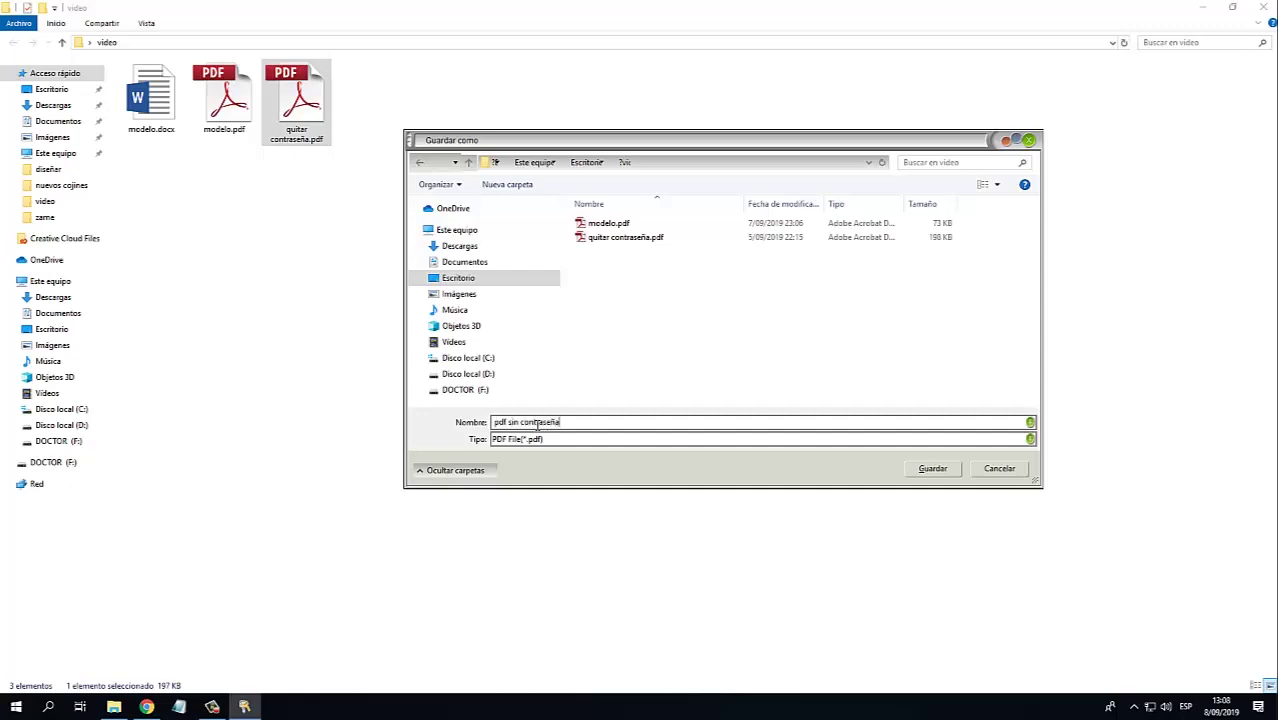
click(932, 469)
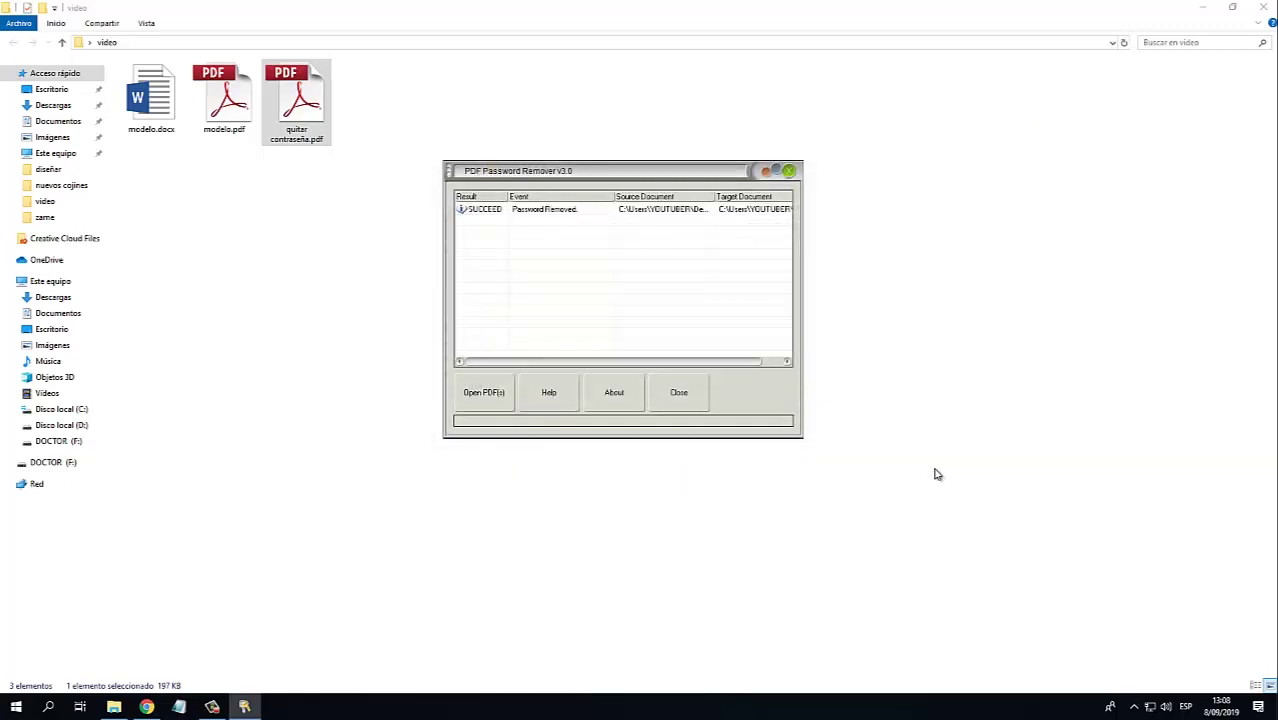
click(790, 172)
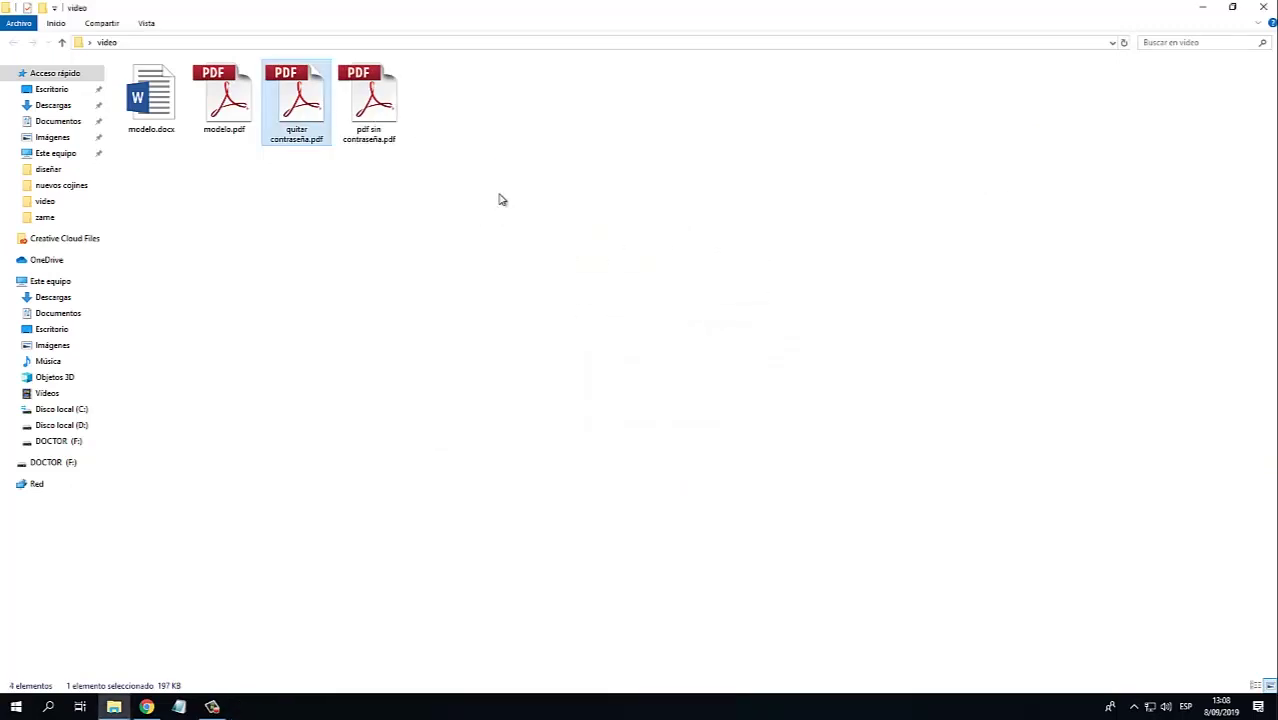
Refresh the video folder and open quitar contraseña.pdf to check the protected original
right_click(495, 196)
click(535, 249)
click(296, 100)
click(380, 130)
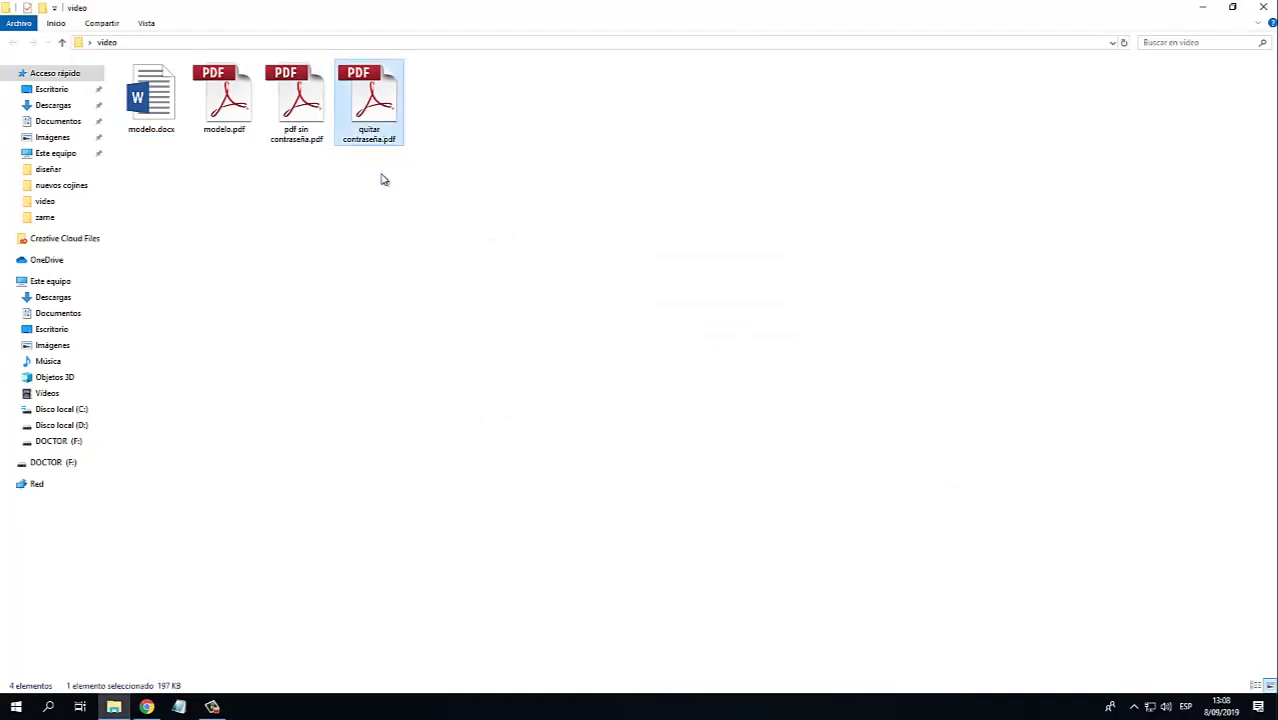
double_click(387, 111)
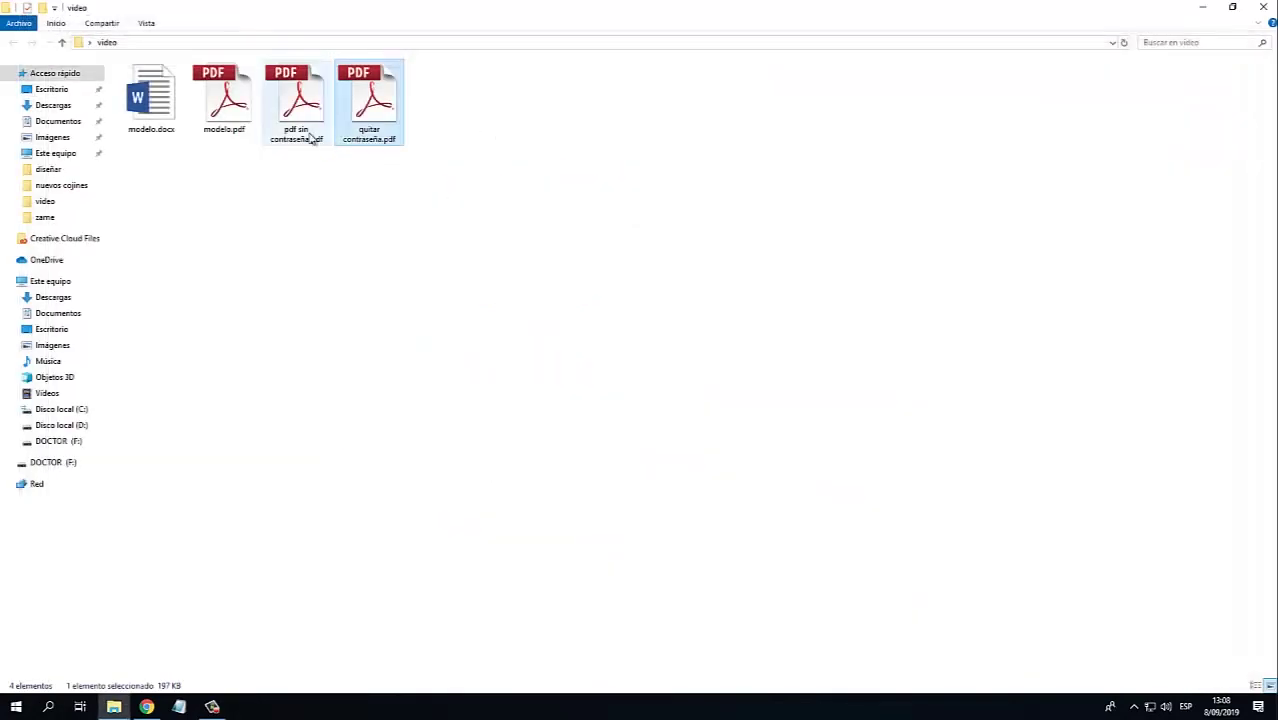
Open pdf sin contraseña.pdf in Adobe Reader, copy its title text to test the unlocked file, and close it
click(312, 115)
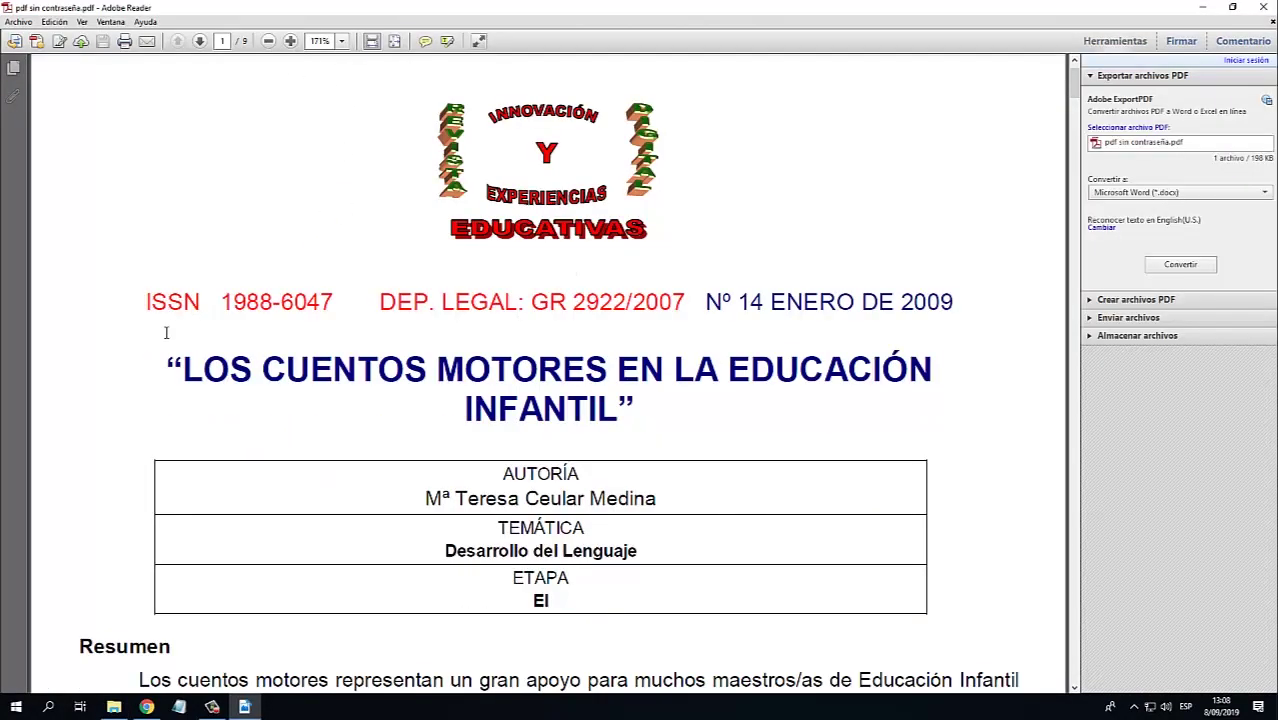
drag(166, 358, 645, 412)
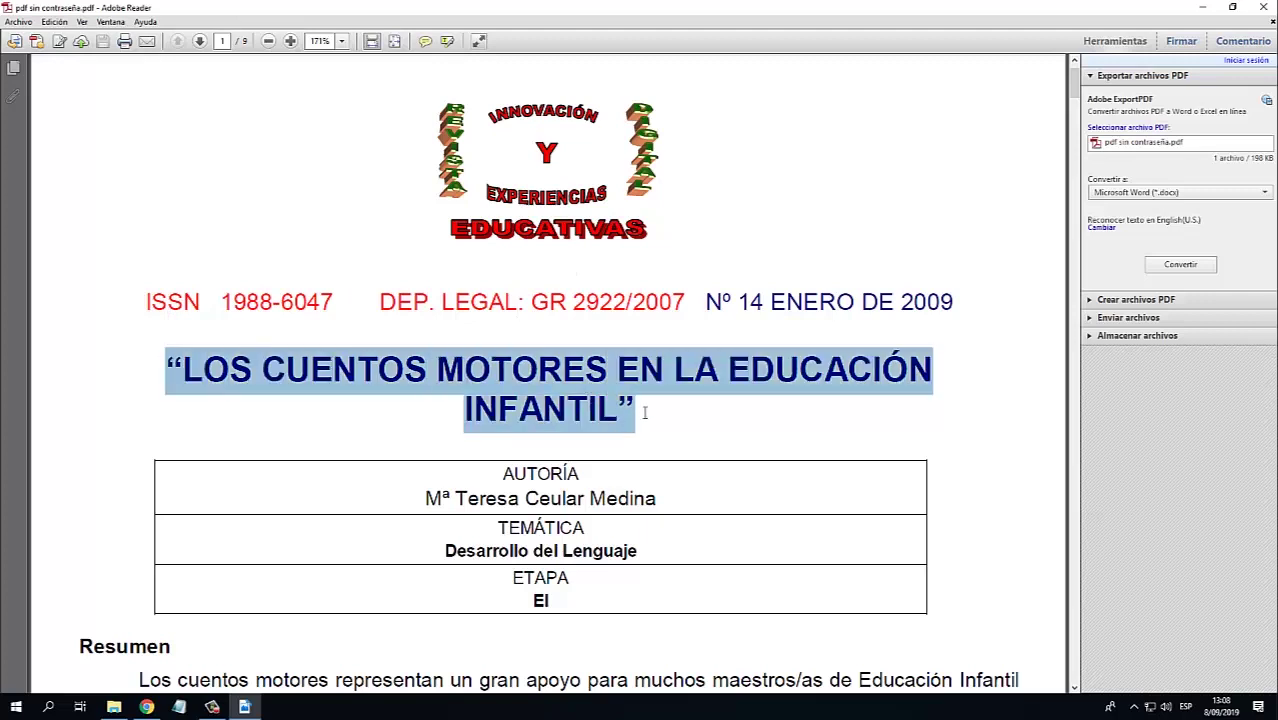
right_click(577, 374)
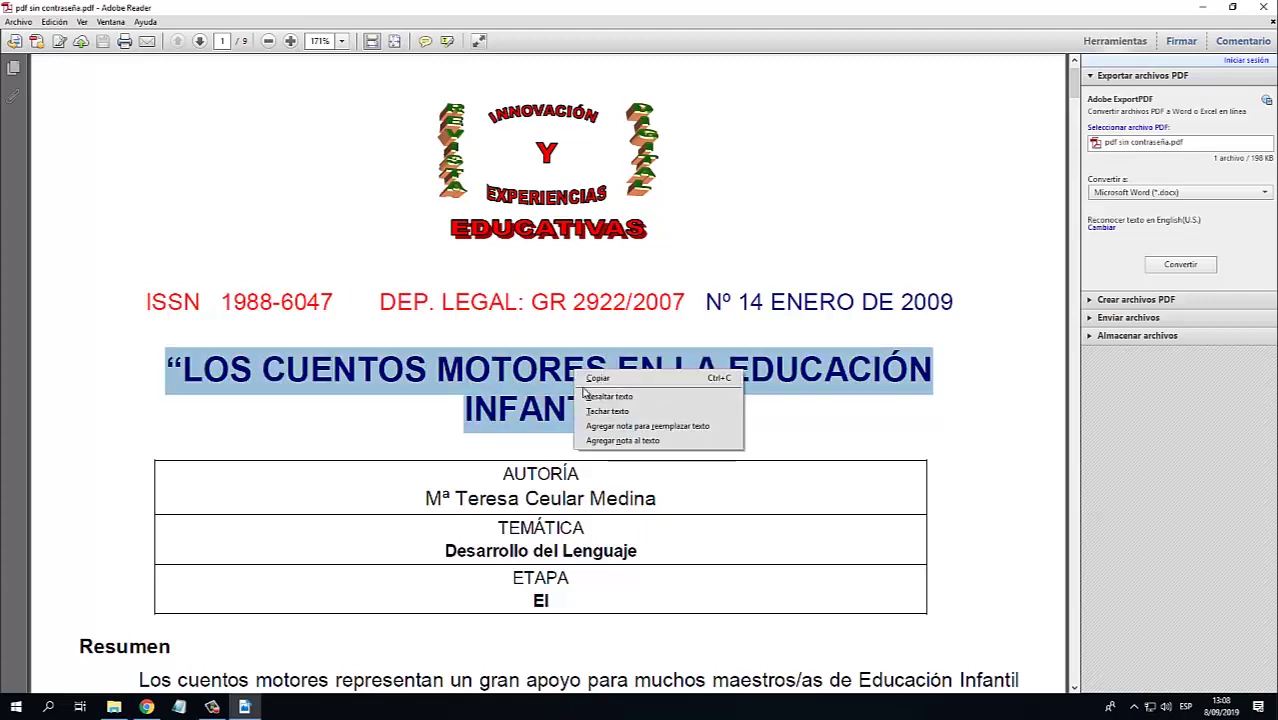
click(590, 379)
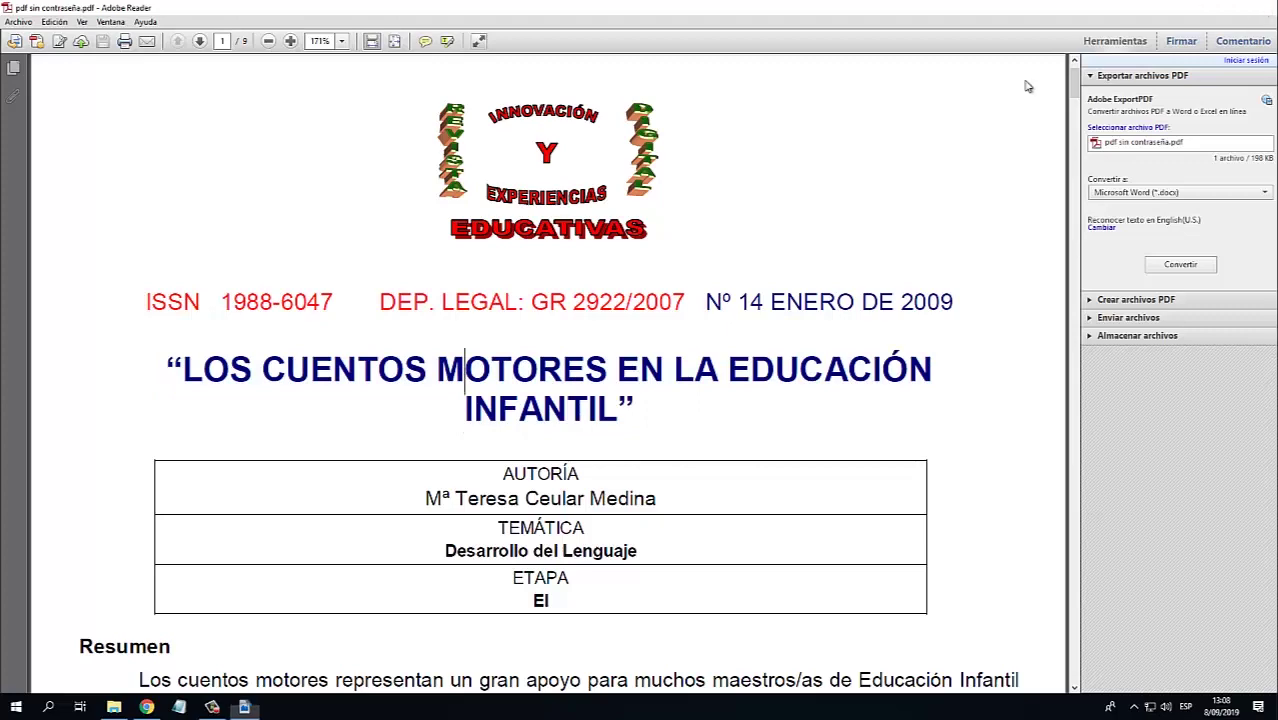
click(1263, 7)
Open pdf sin contraseña.pdf with Solid Converter PDF, convert all pages to a Word document, and close the resulting document
right_click(303, 110)
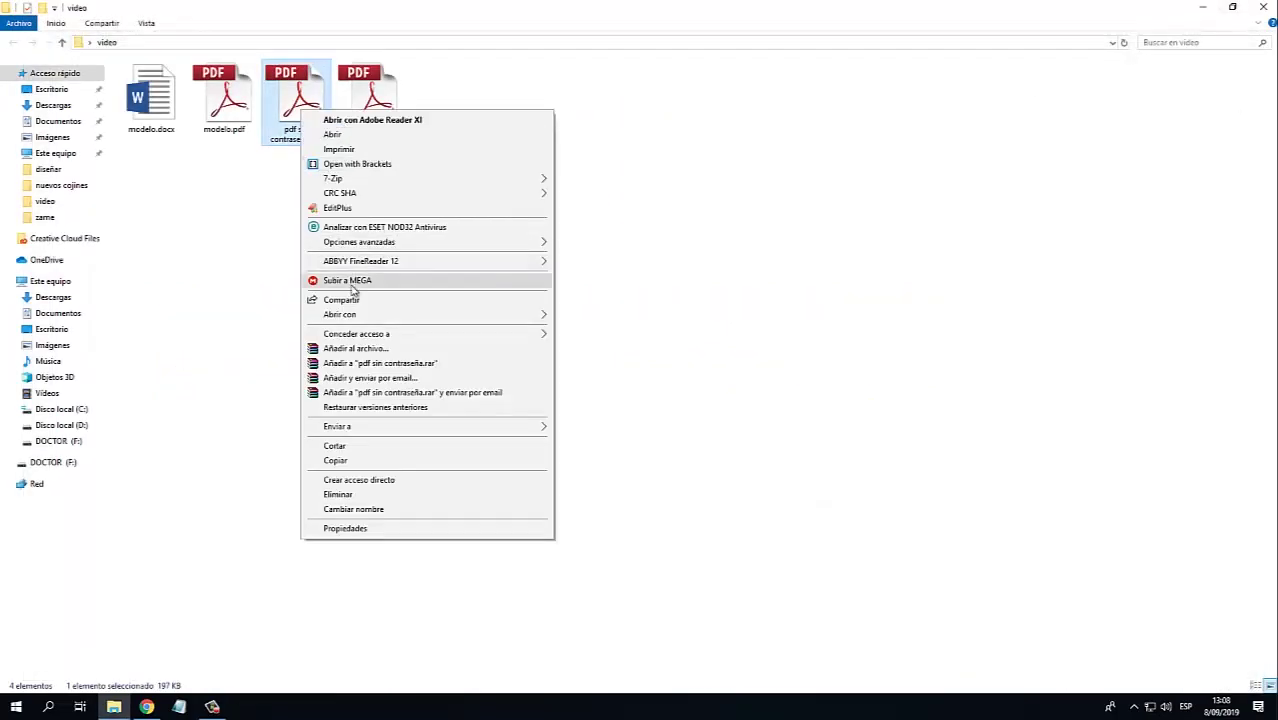
mouse_move(370, 315)
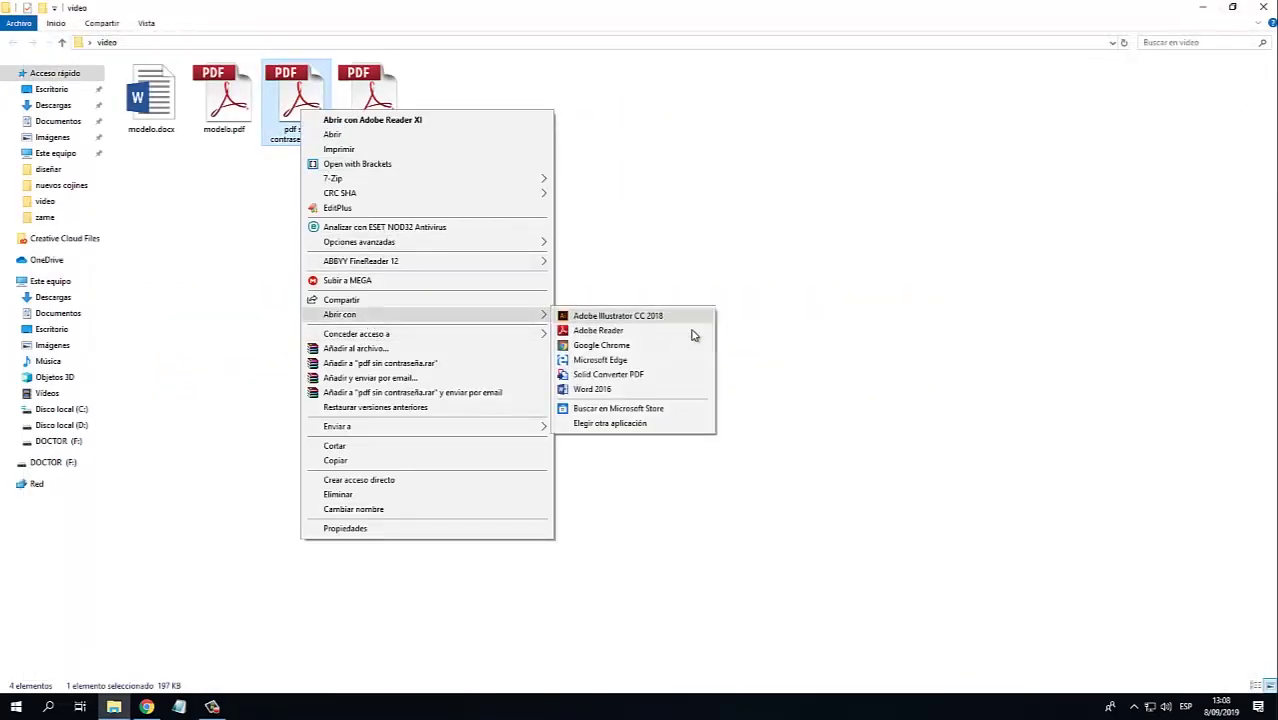
click(622, 374)
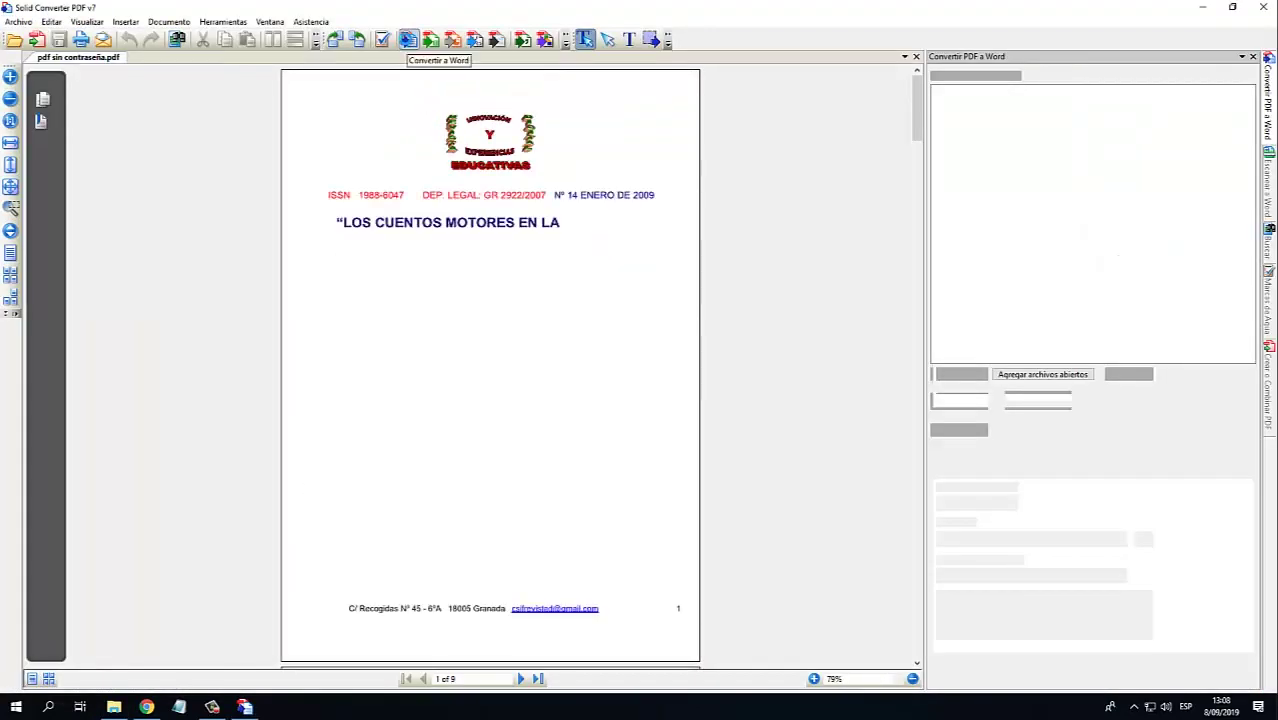
click(408, 40)
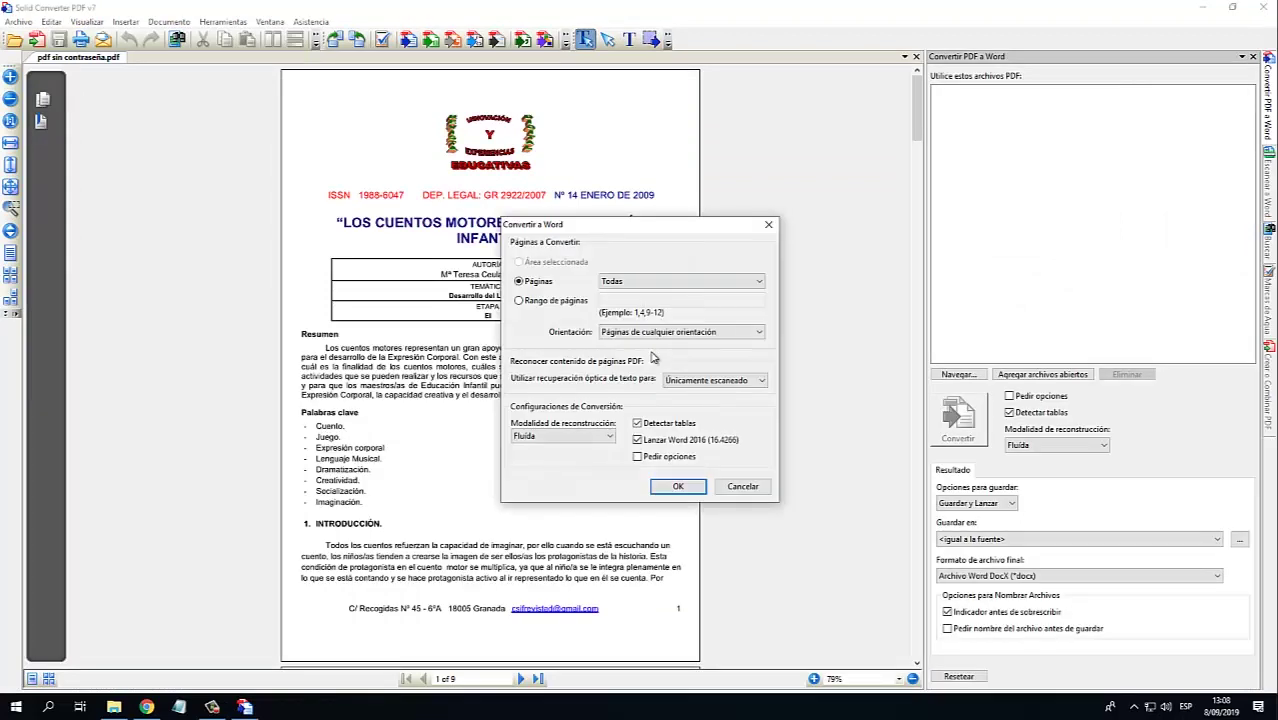
click(678, 486)
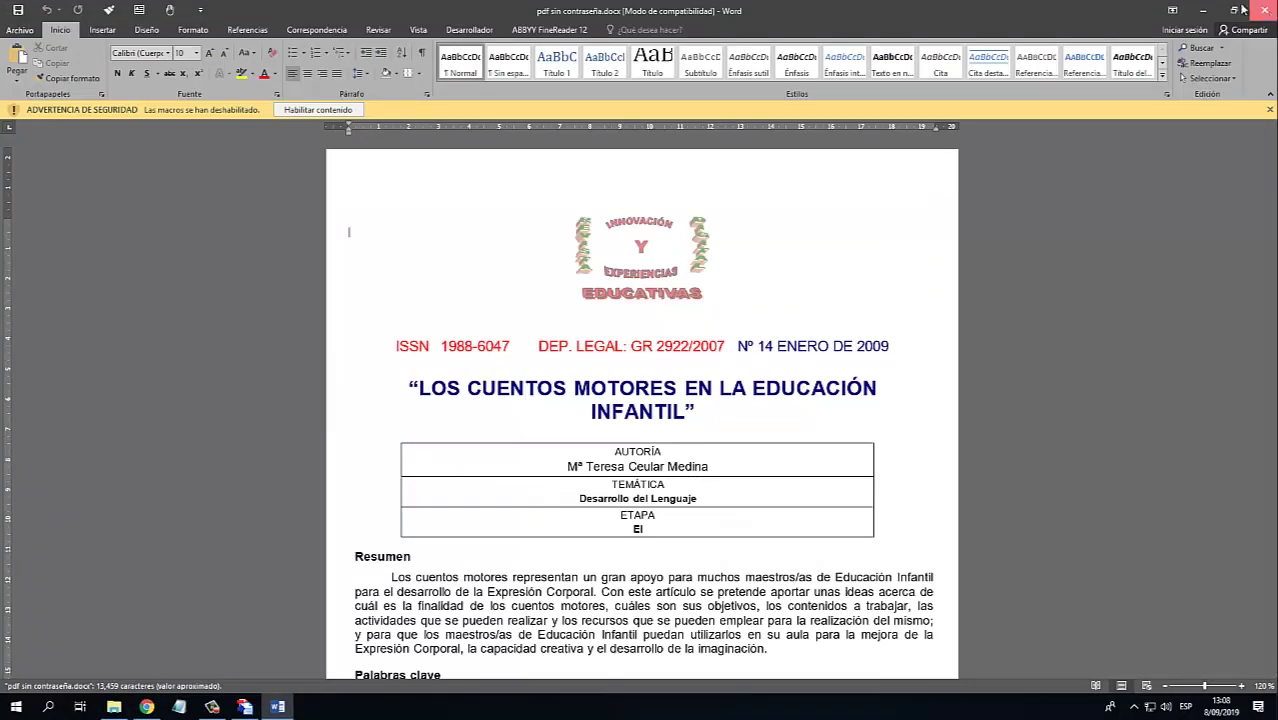
click(1266, 10)
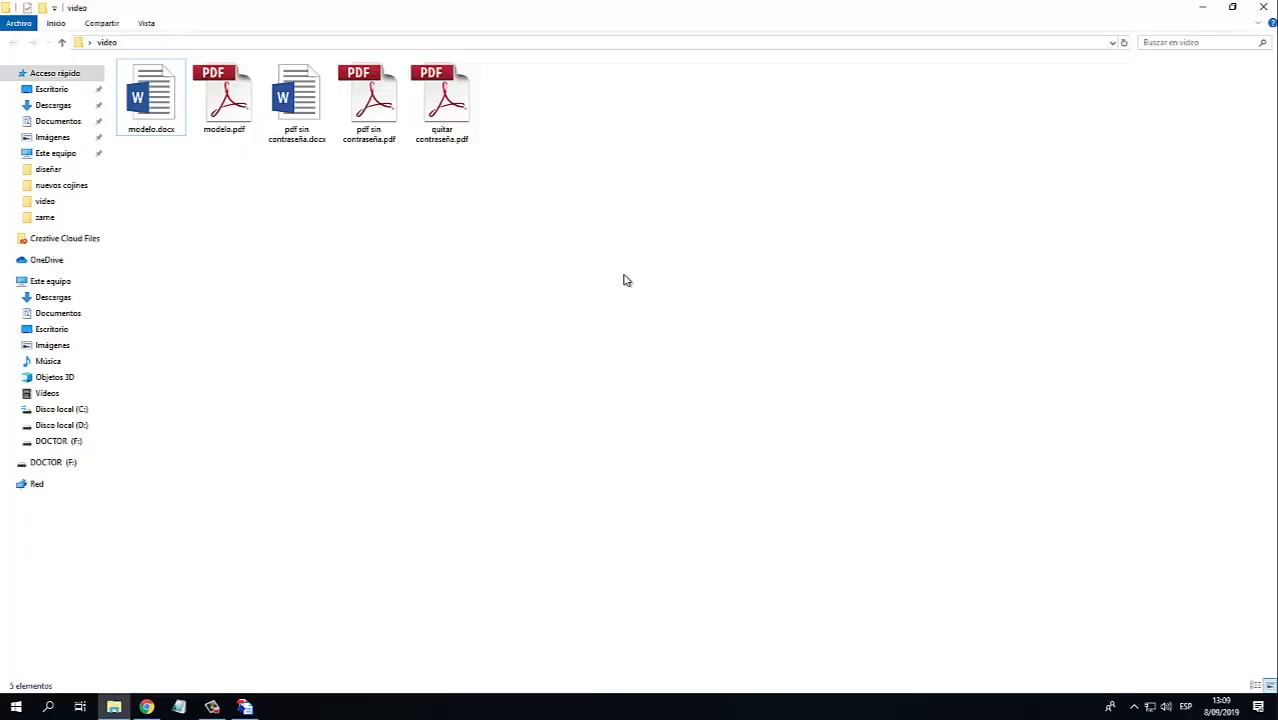